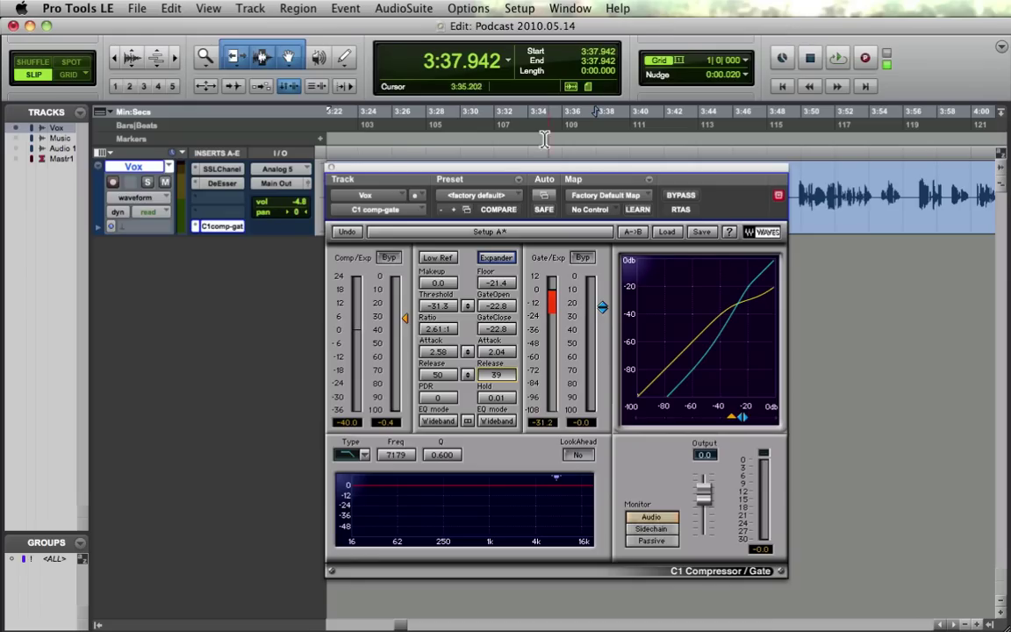
# Step: Play the Vox track from 3:37.942 with both the compressor and expander sections active
pyautogui.moveTo(519, 173)
pyautogui.mouseDown()
pyautogui.moveTo(531, 171)
pyautogui.moveTo(523, 168)
pyautogui.mouseUp()
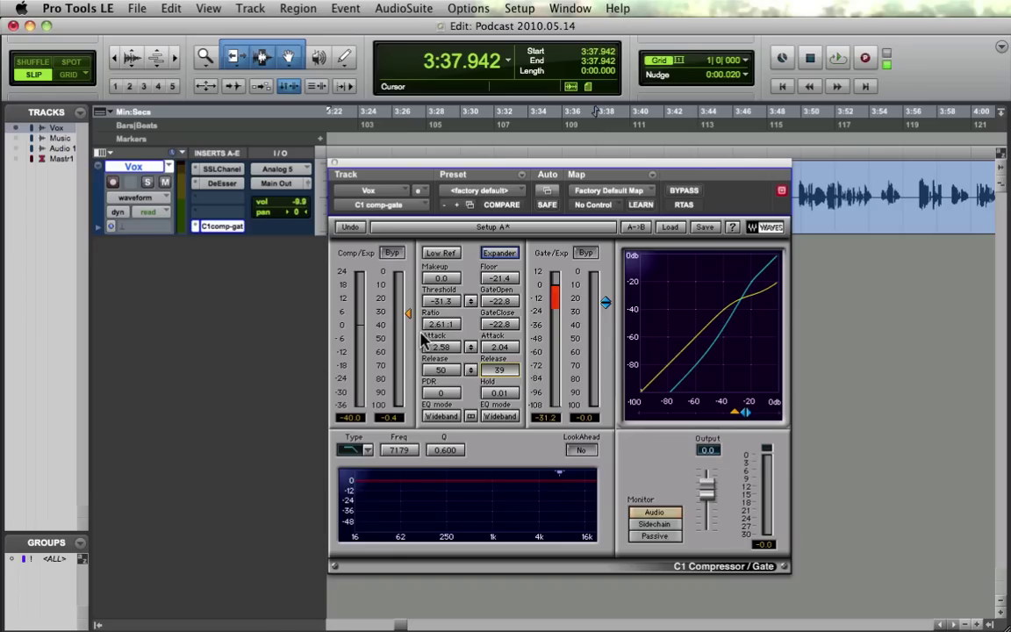
pyautogui.press('space')
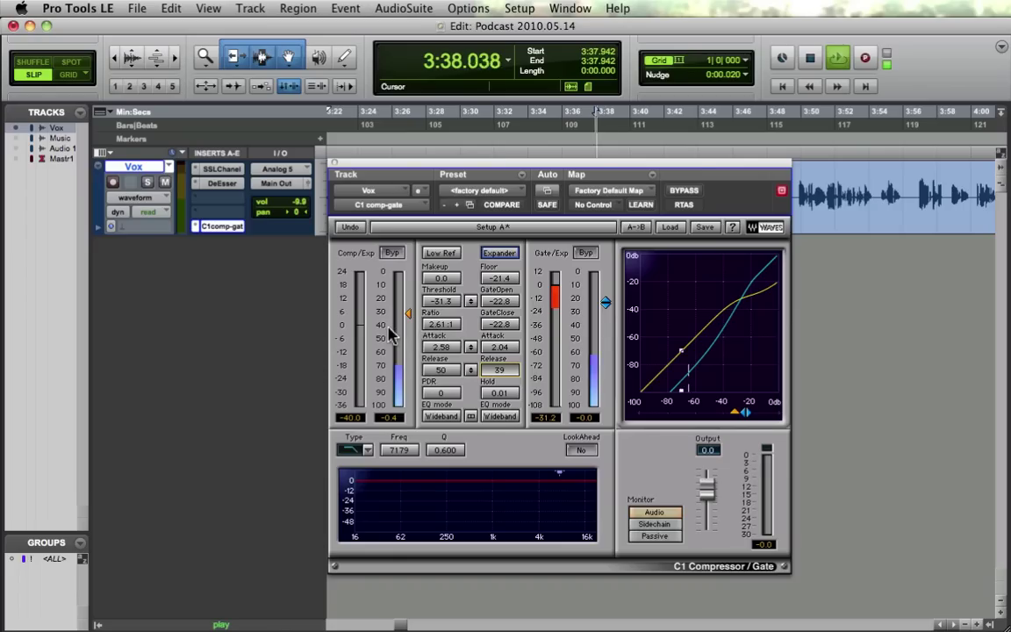
pyautogui.press('space')
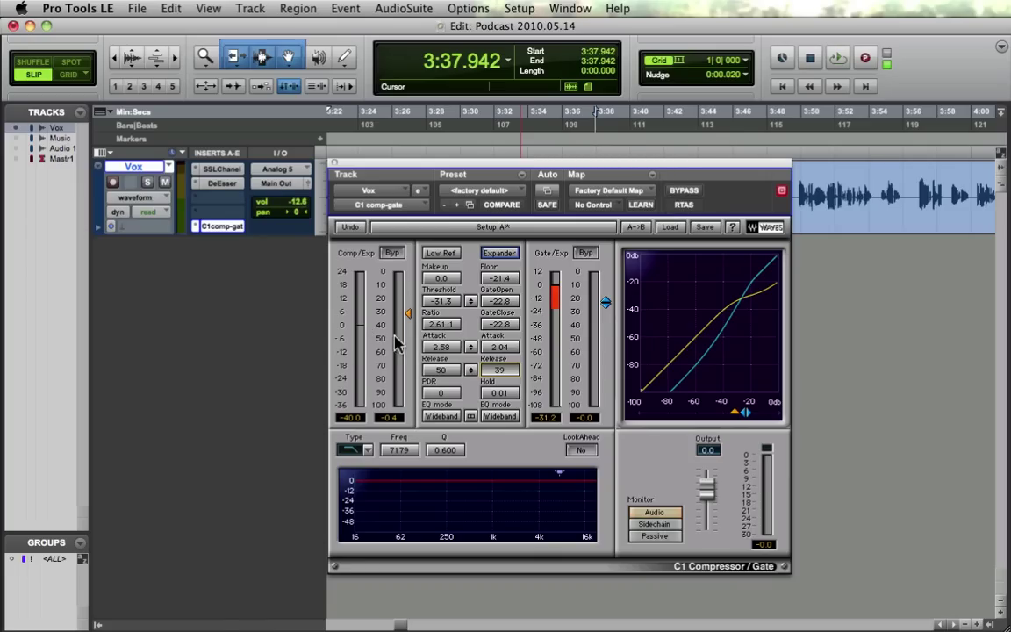
pyautogui.press('space')
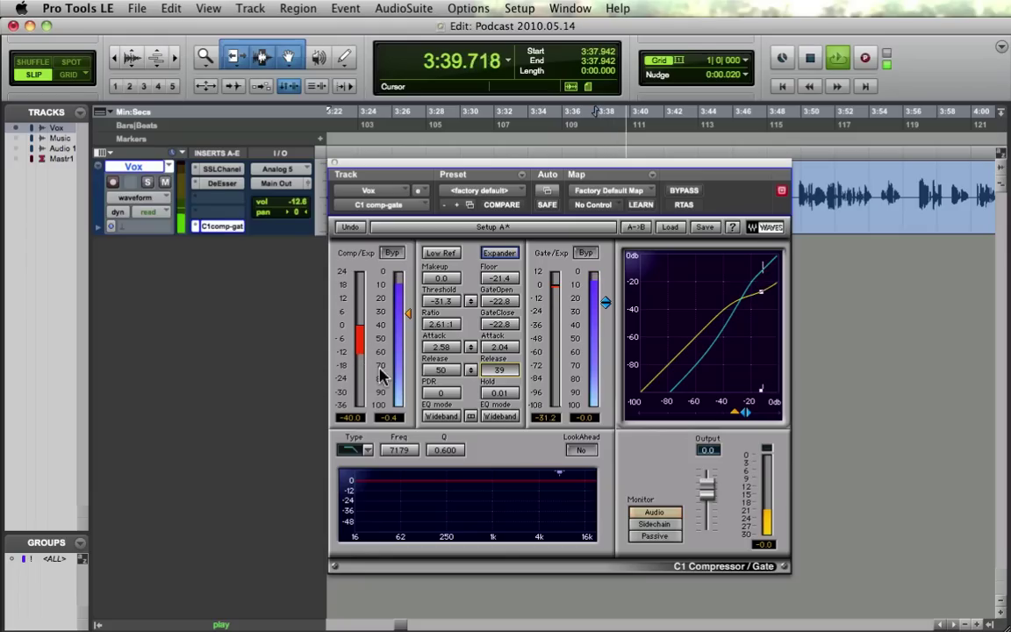
pyautogui.press('space')
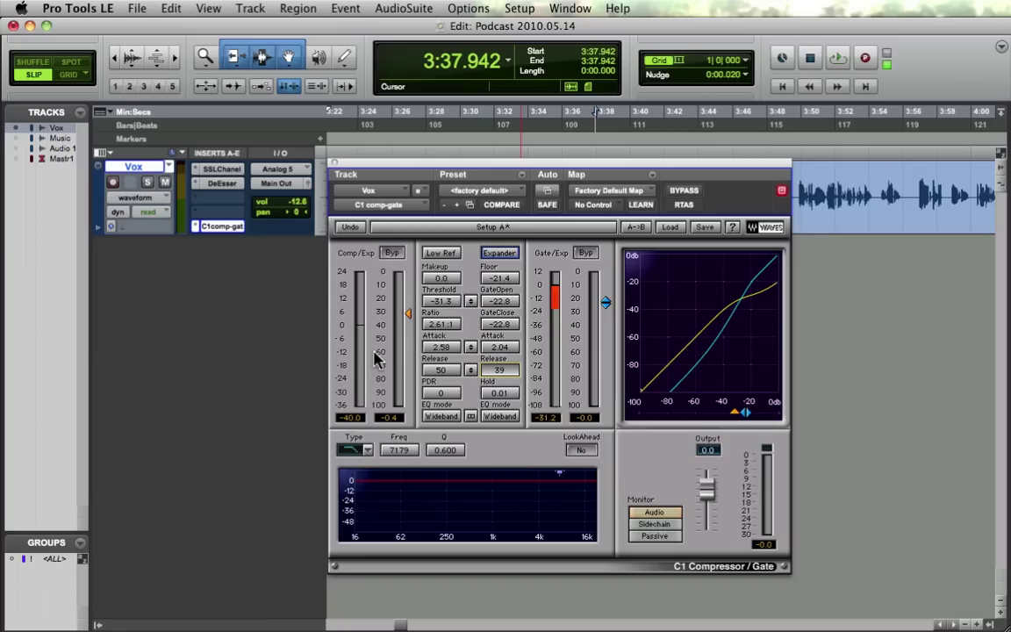
# Step: Bypass the Gate/Exp section and play the vocal with only the C1 compressor section active
pyautogui.click(585, 253)
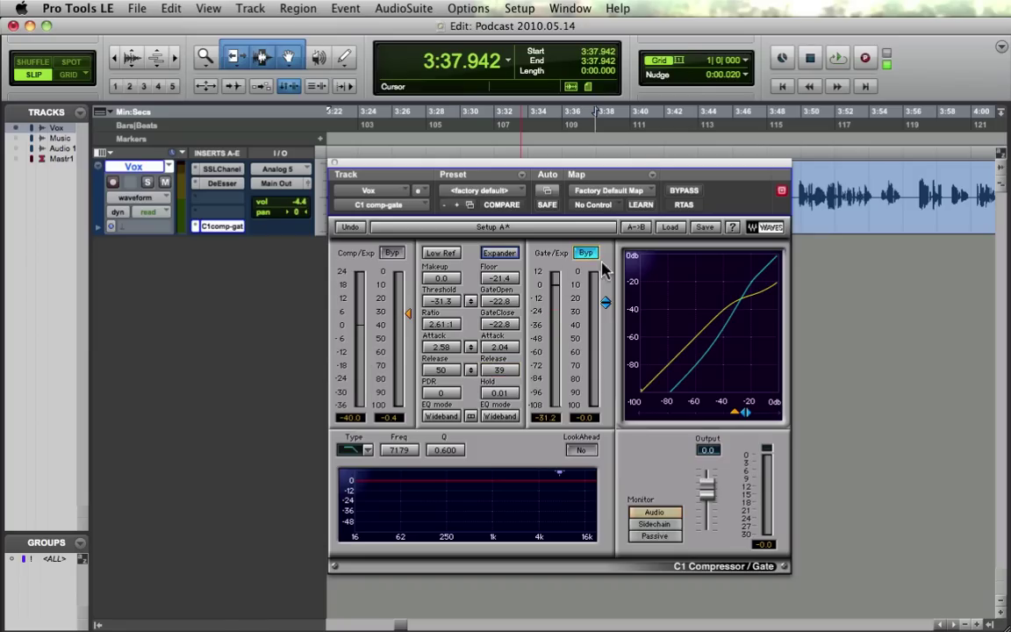
pyautogui.press('space')
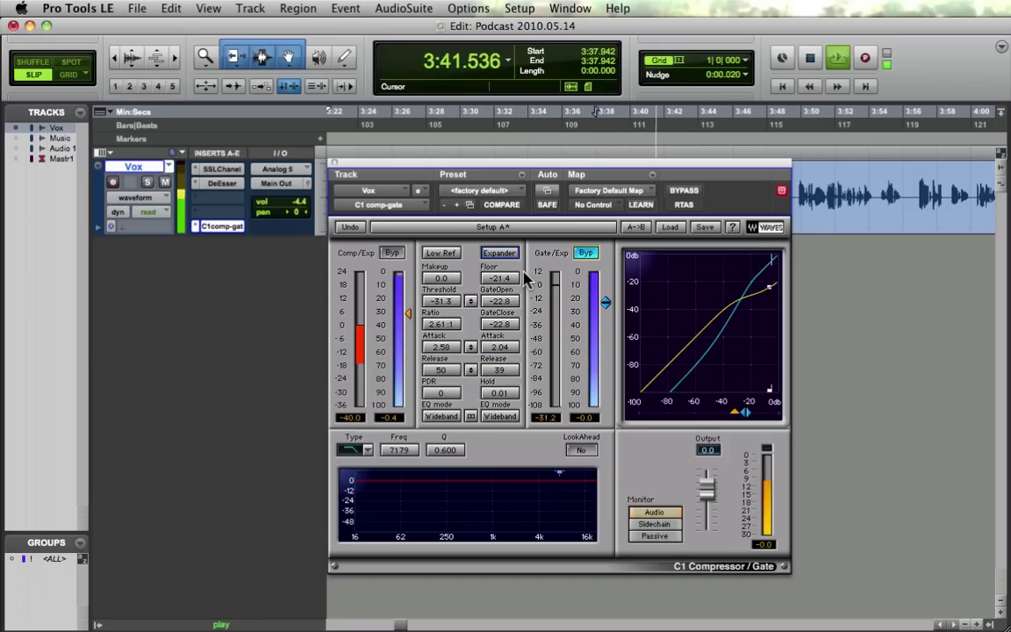
pyautogui.press('space')
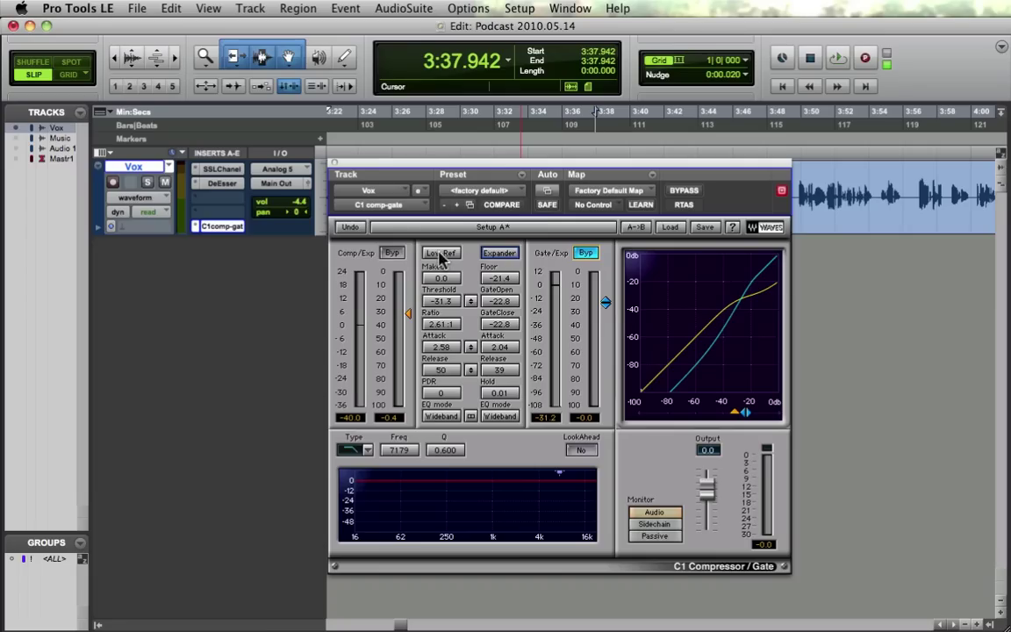
pyautogui.click(395, 256)
pyautogui.click(395, 257)
pyautogui.press('space')
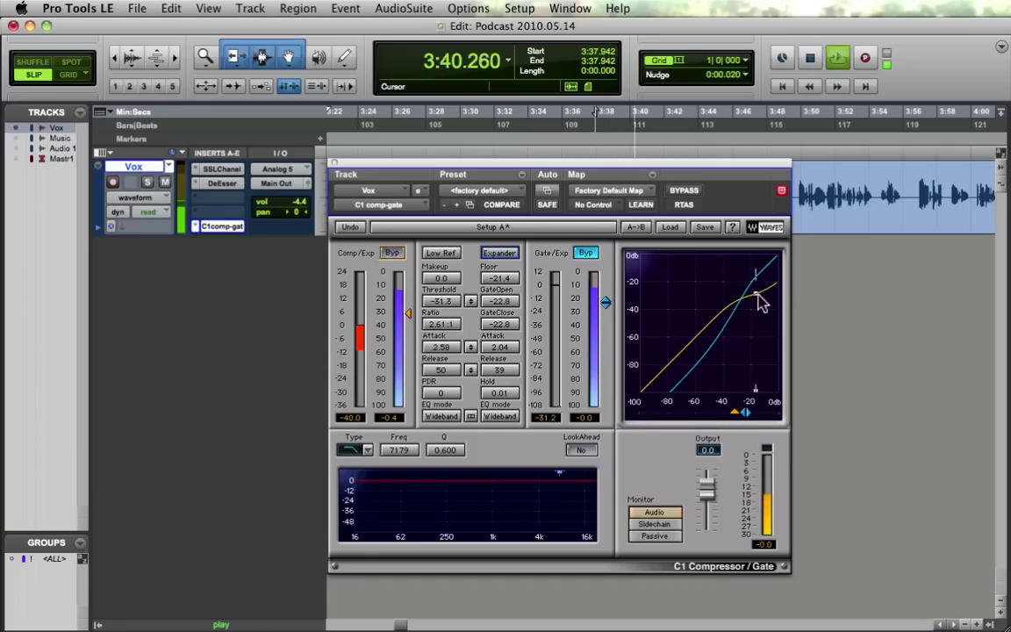
pyautogui.press('space')
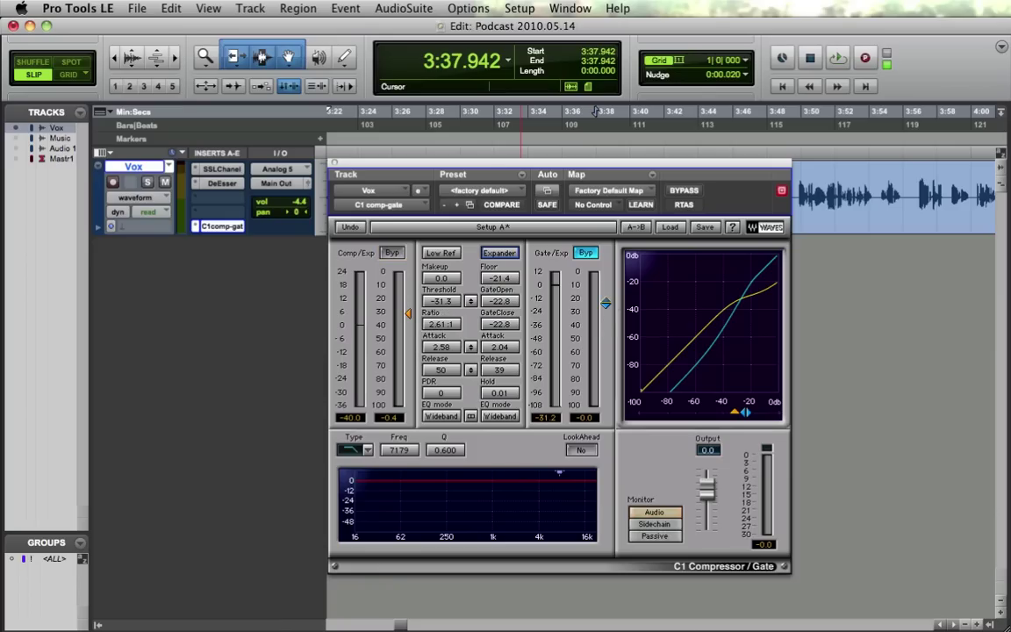
# Step: Re-enable the Gate/Exp section and set its GateOpen threshold to -14.7 and GateClose to -21.1
pyautogui.moveTo(606, 303); pyautogui.dragTo(606, 309)
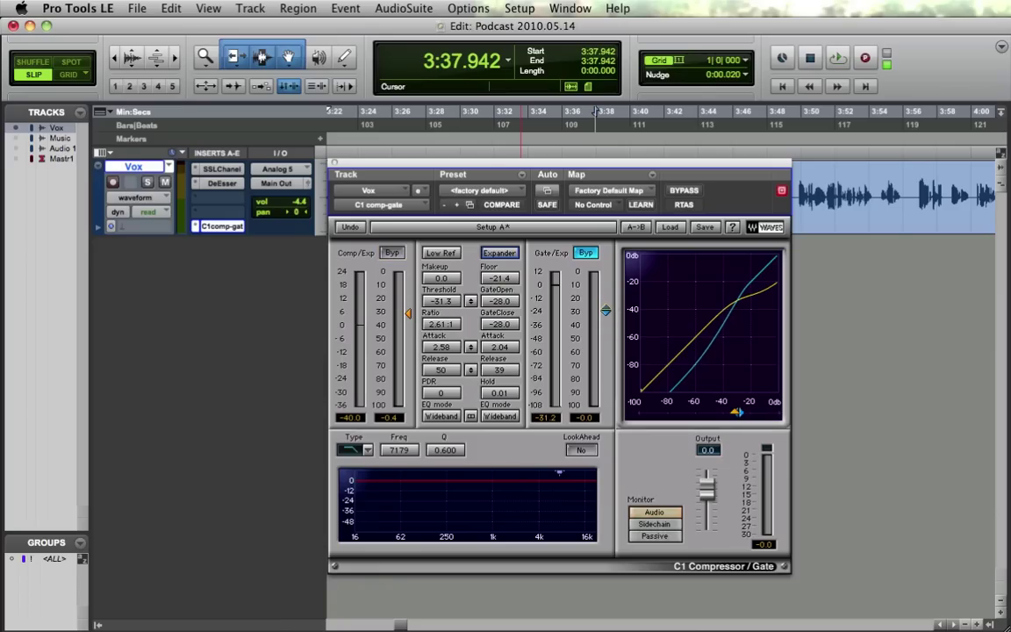
pyautogui.click(589, 255)
pyautogui.moveTo(605, 309)
pyautogui.mouseDown()
pyautogui.moveTo(605, 323)
pyautogui.moveTo(606, 306)
pyautogui.mouseUp()
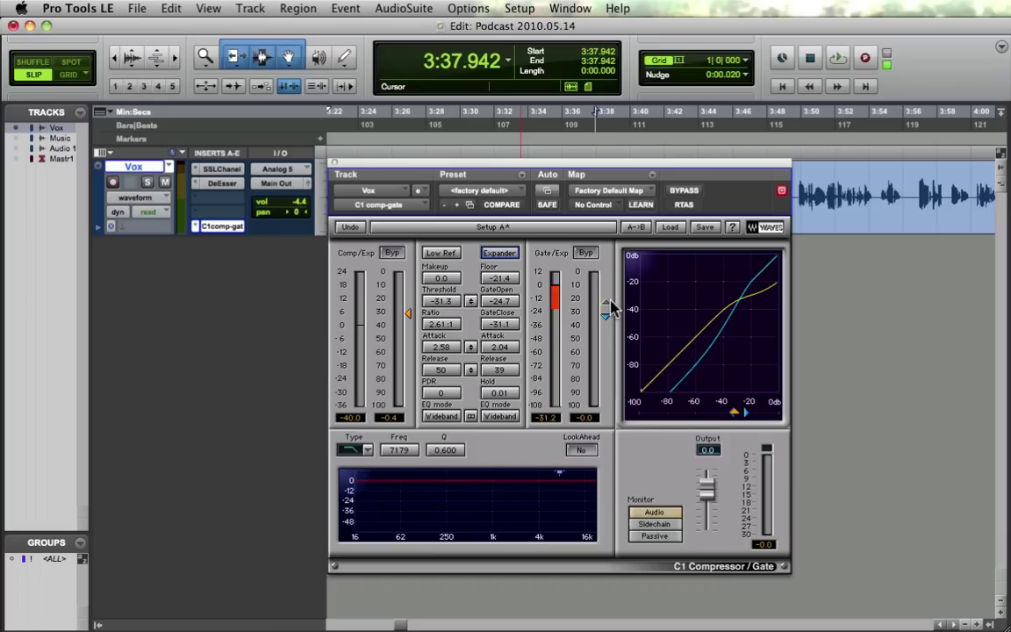
pyautogui.moveTo(608, 295); pyautogui.dragTo(601, 306)
# Step: Set GateOpen to 0.0 and GateClose to -44.5 while auditioning the vocal
pyautogui.press('space')
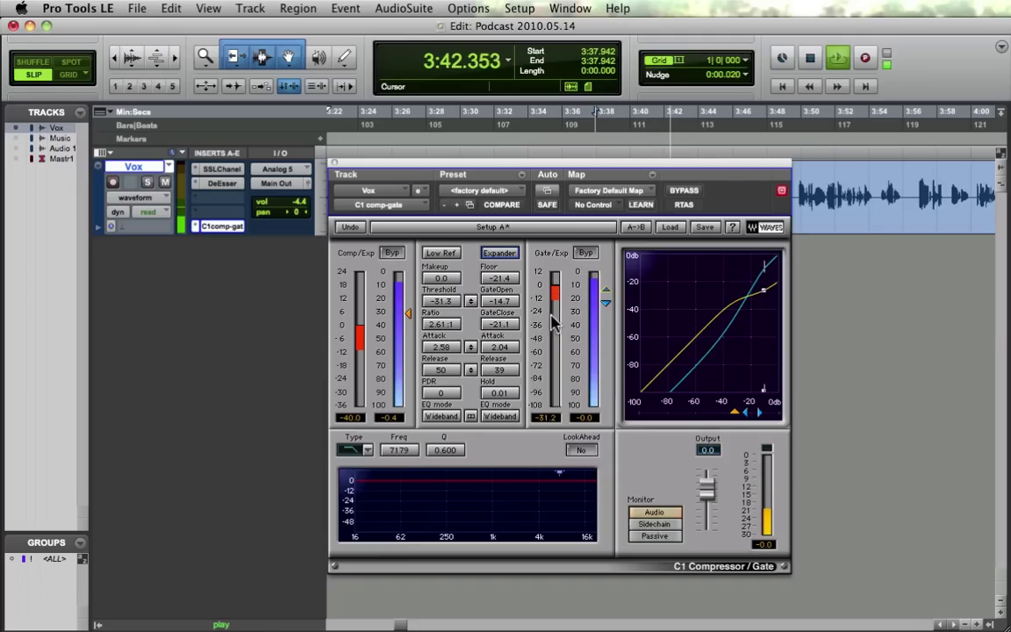
pyautogui.moveTo(604, 295); pyautogui.dragTo(608, 278)
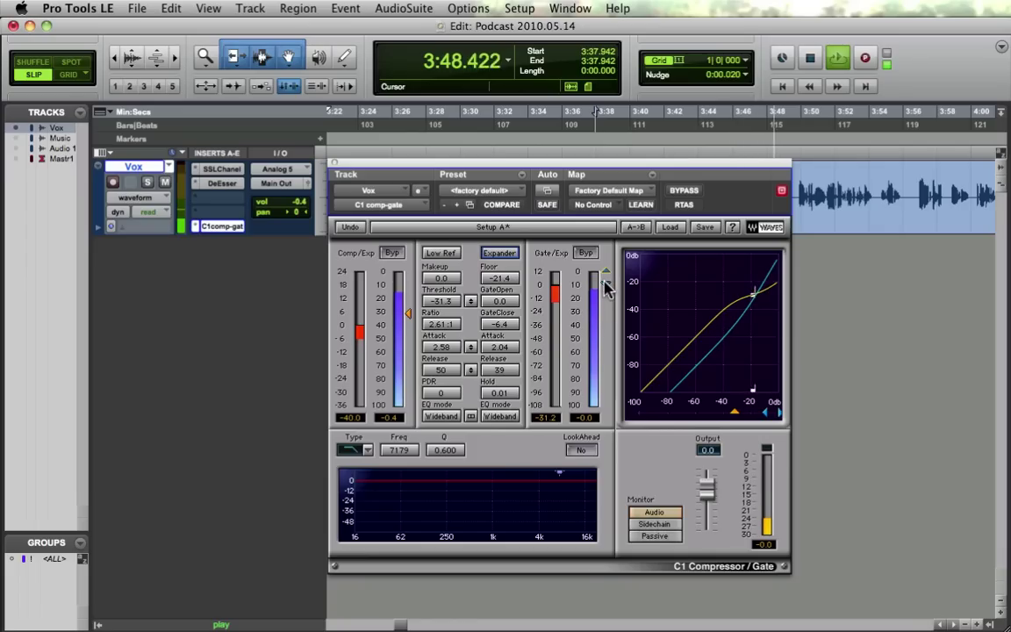
pyautogui.press('space')
pyautogui.moveTo(609, 287); pyautogui.dragTo(608, 295)
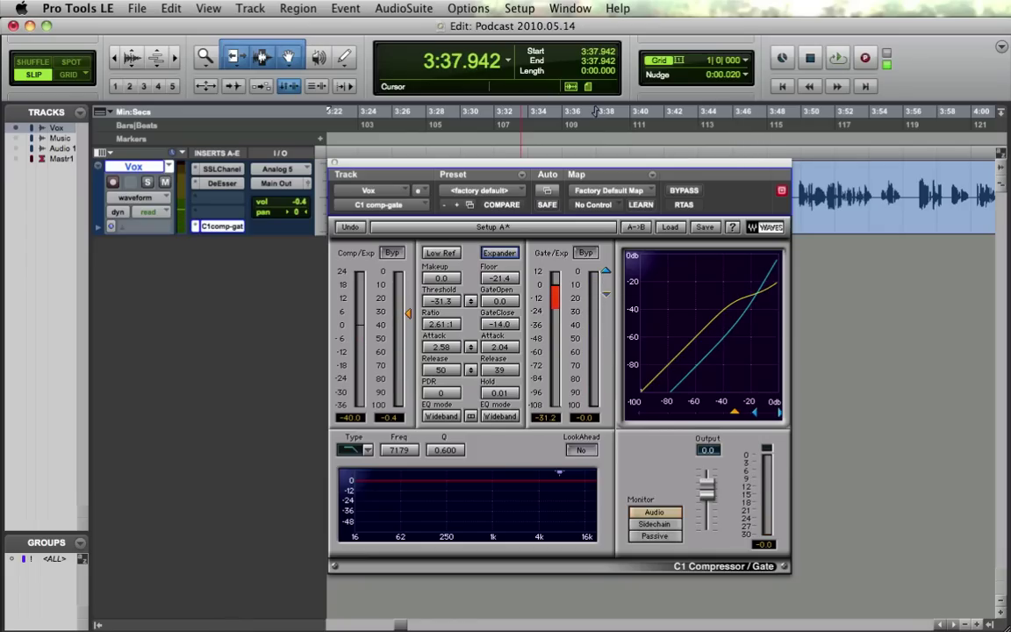
pyautogui.press('space')
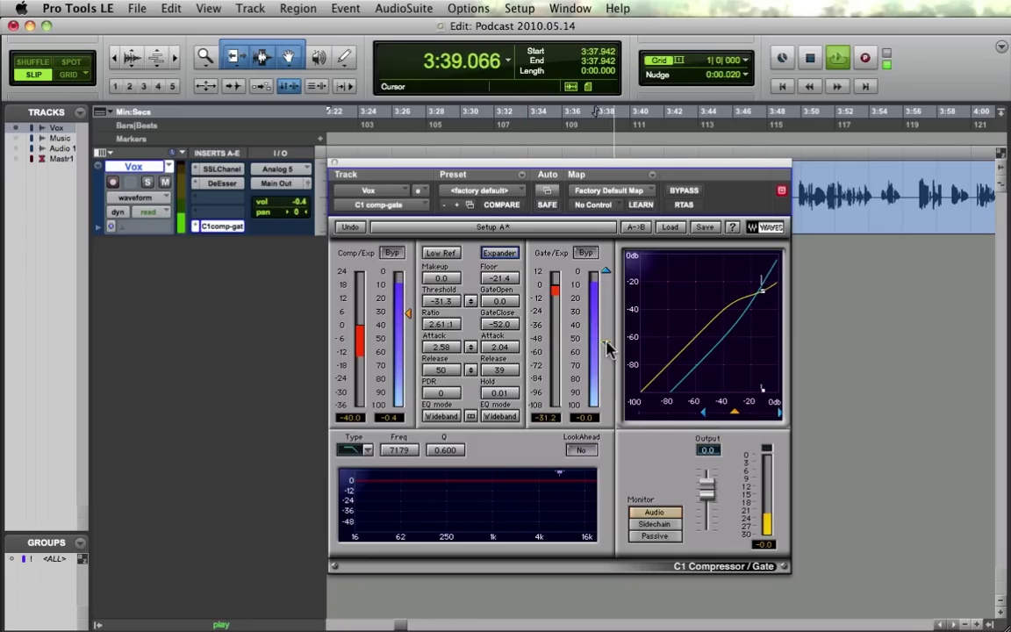
pyautogui.moveTo(606, 350); pyautogui.dragTo(606, 334)
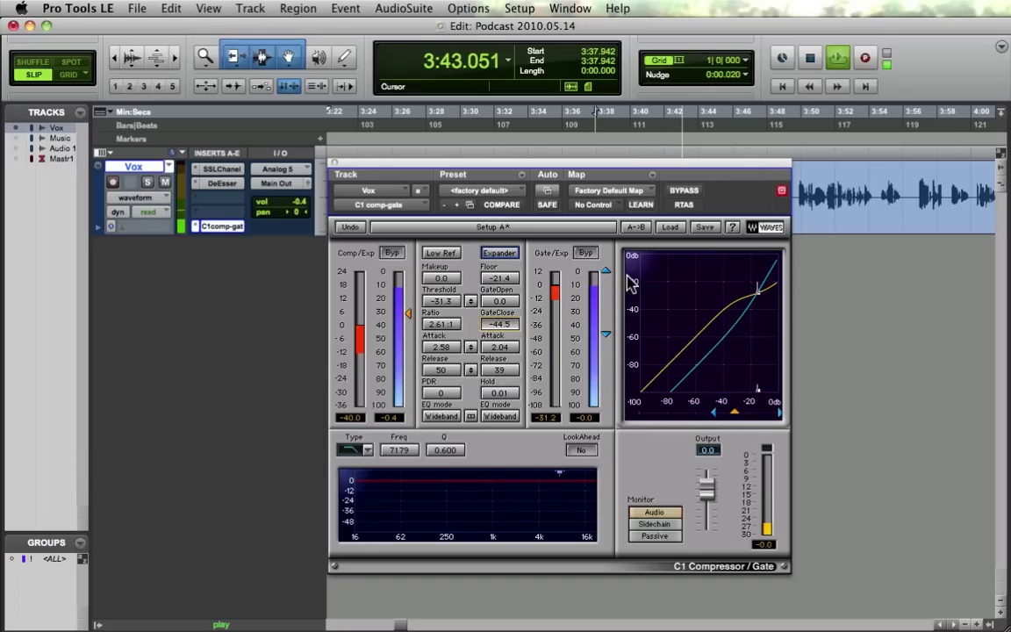
pyautogui.press('space')
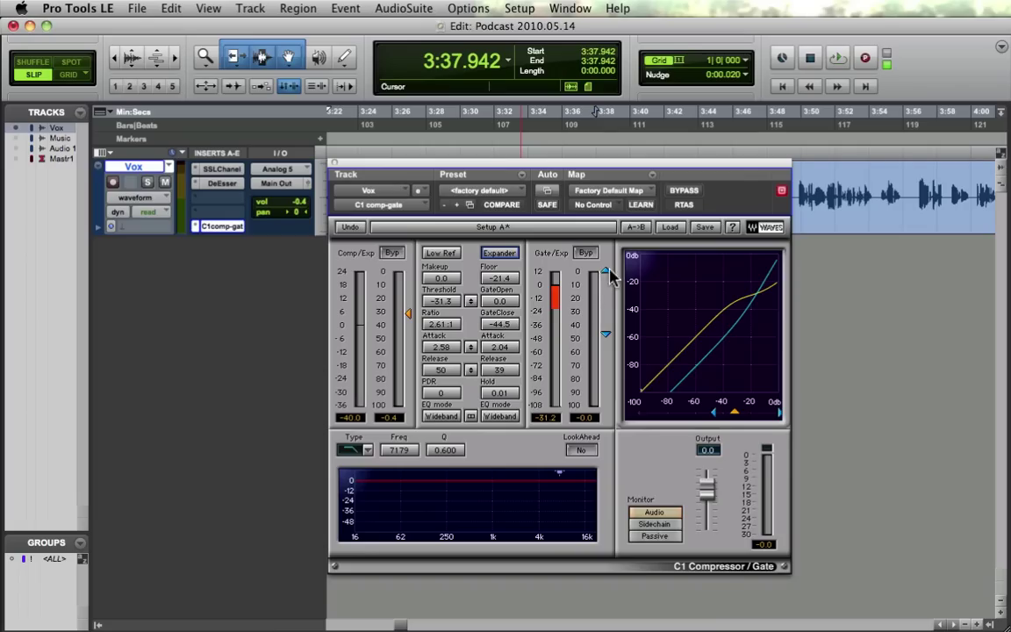
# Step: Set the expander's GateOpen threshold to -11.3 and GateClose to -27.9
pyautogui.moveTo(605, 274); pyautogui.dragTo(608, 285)
pyautogui.press('space')
pyautogui.press('space')
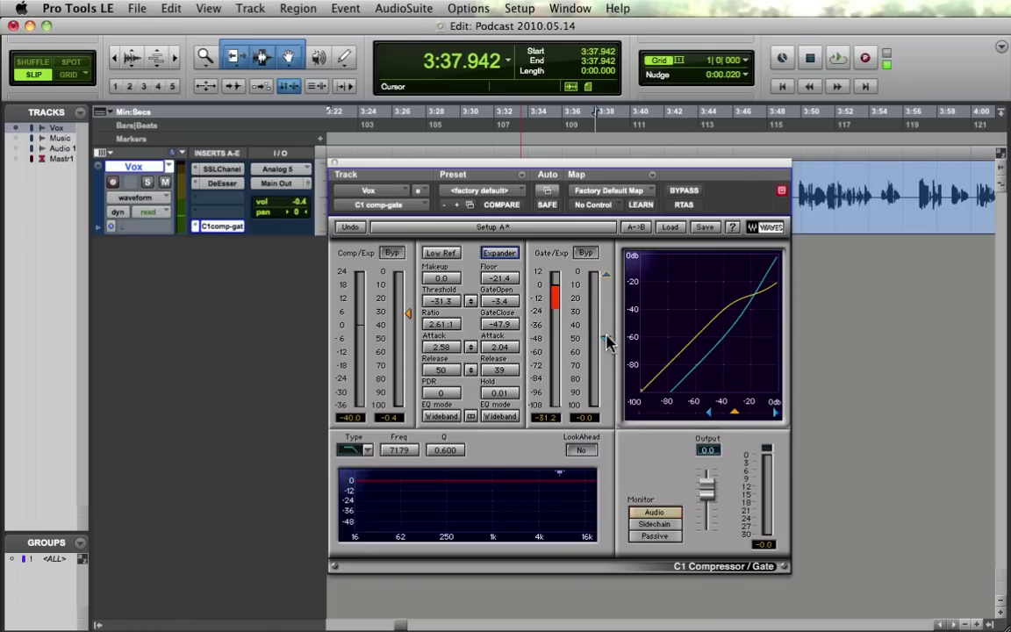
pyautogui.moveTo(605, 339); pyautogui.dragTo(605, 293)
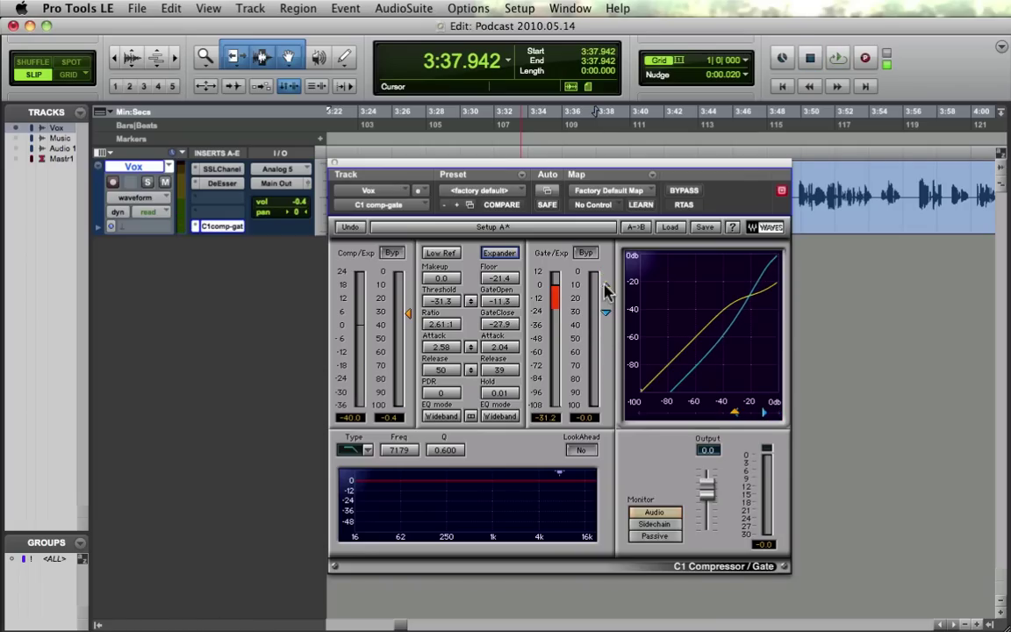
# Step: Bypass the Gate/Exp section, uncover the Vox waveform, and play the vocal from 3:40.961 into the following pause
pyautogui.click(585, 253)
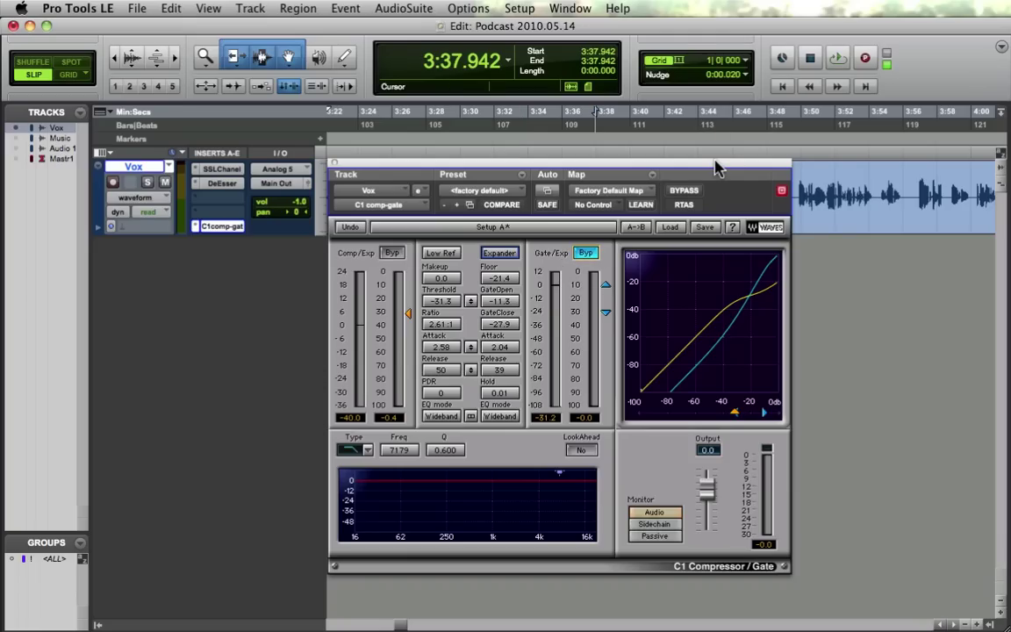
pyautogui.moveTo(695, 159); pyautogui.dragTo(659, 247)
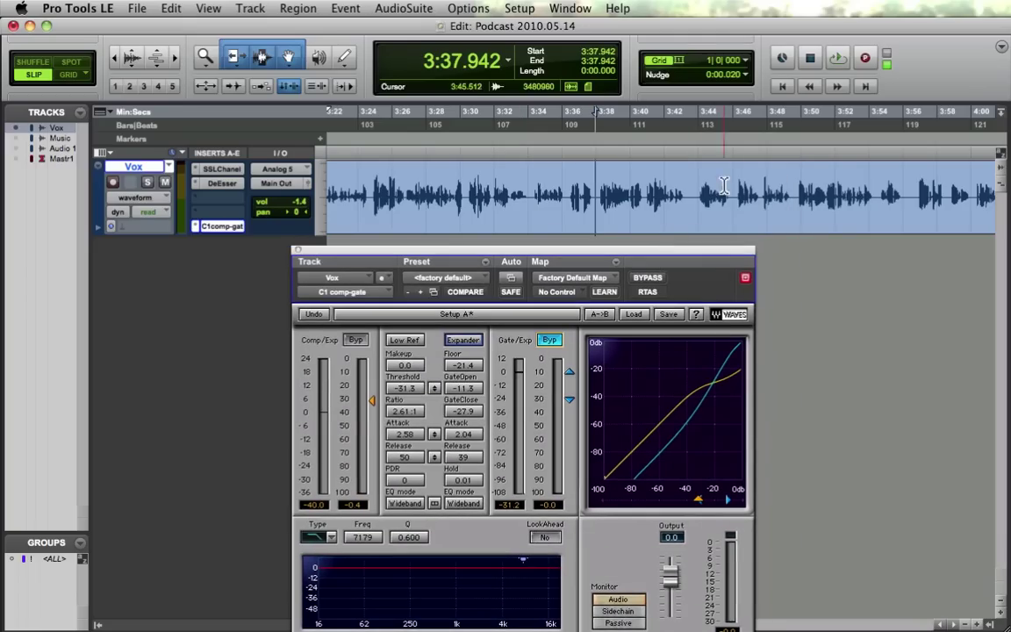
pyautogui.click(677, 185)
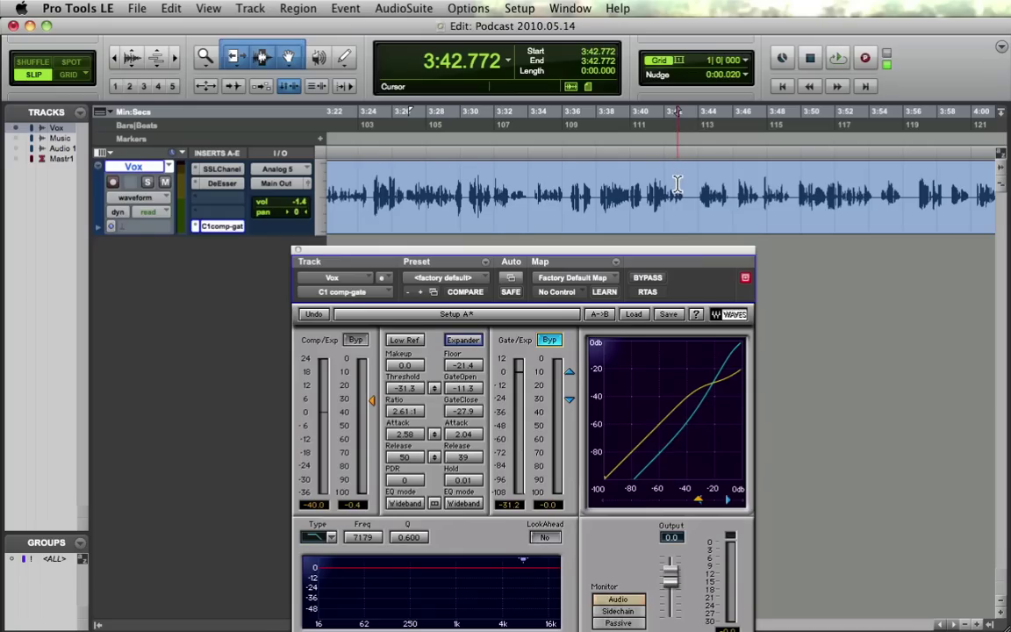
pyautogui.click(659, 187)
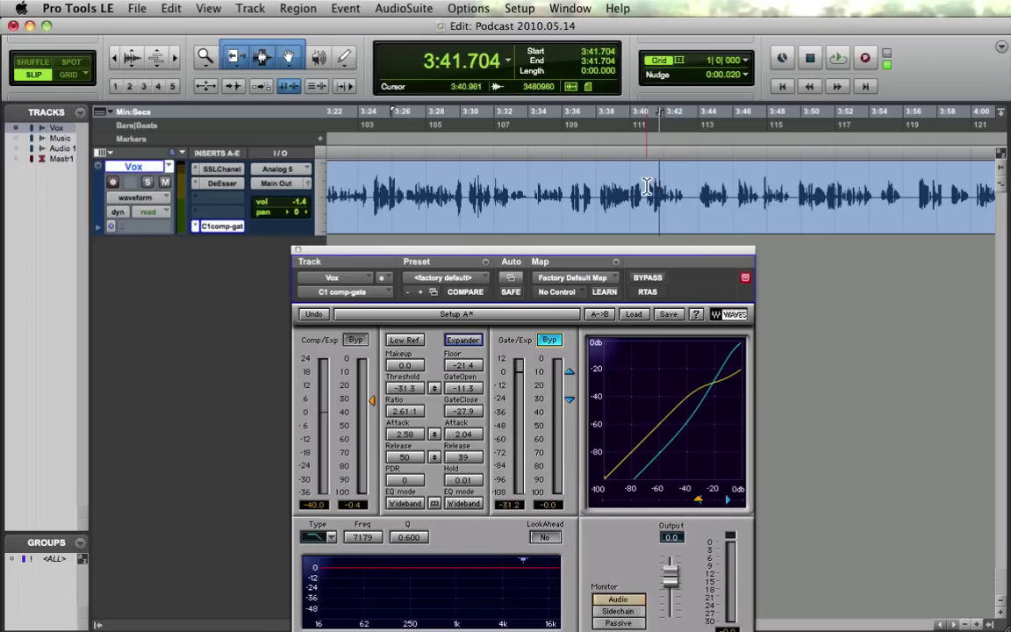
pyautogui.click(648, 187)
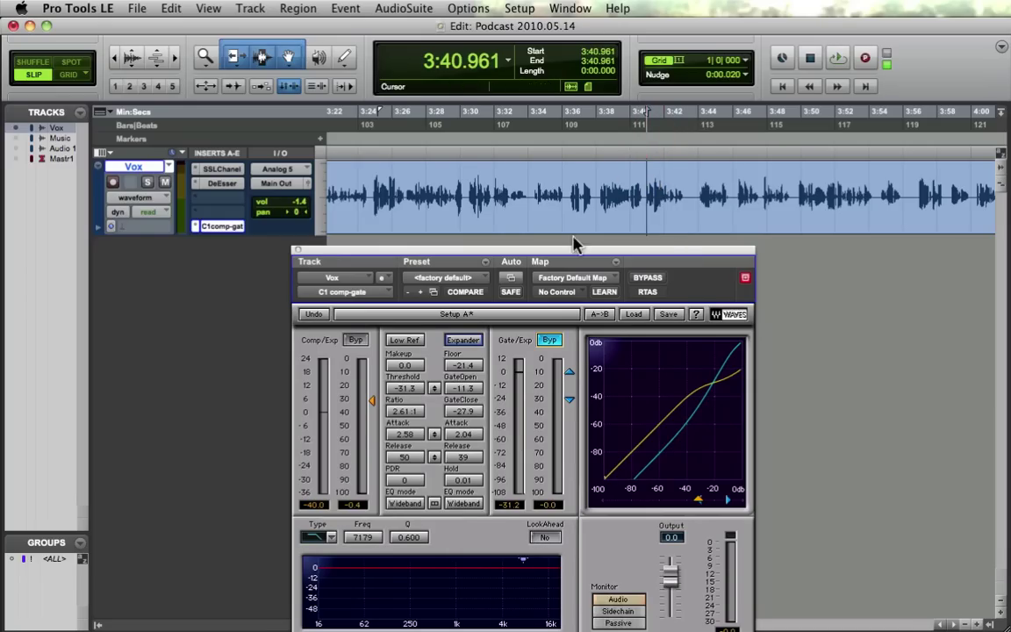
pyautogui.press('space')
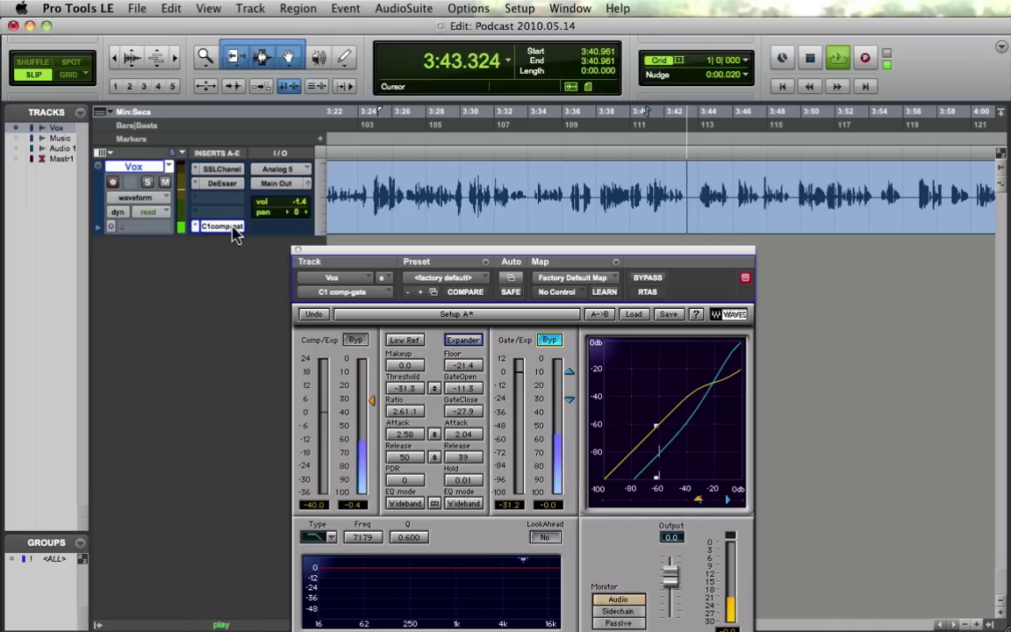
pyautogui.press('space')
# Step: Set the compressor's Makeup gain to 6.8 and play the vocal from 3:41.843 through the pause
pyautogui.moveTo(686, 193); pyautogui.dragTo(699, 195)
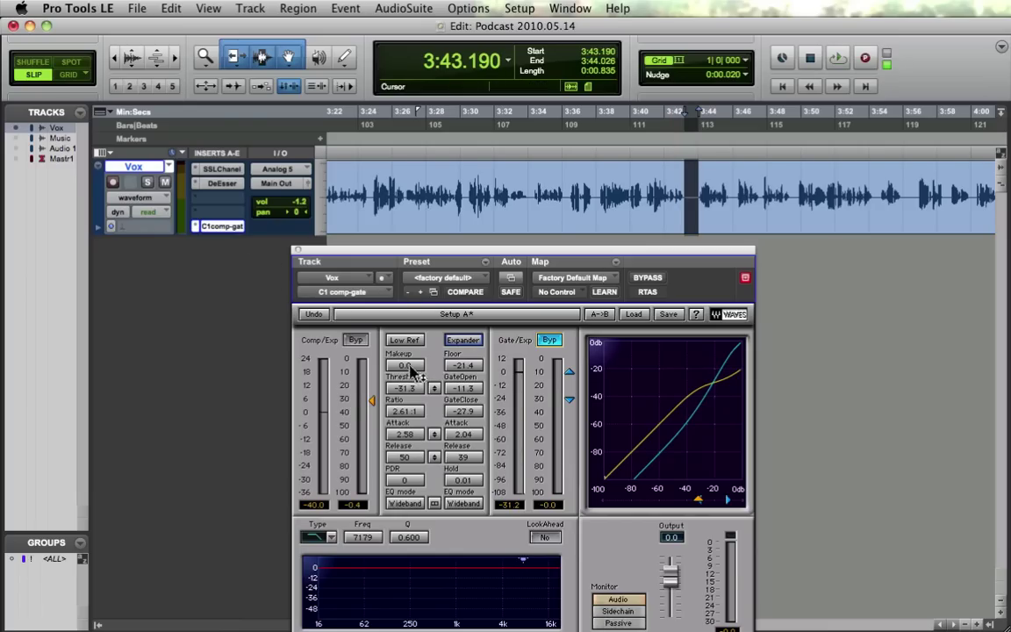
pyautogui.moveTo(413, 373); pyautogui.dragTo(413, 340)
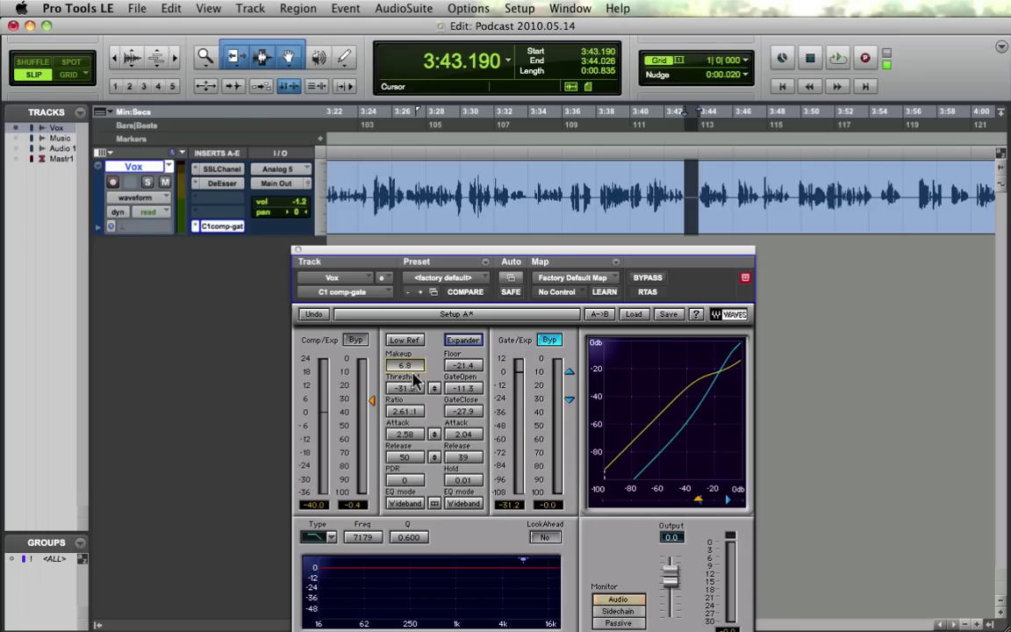
pyautogui.click(663, 195)
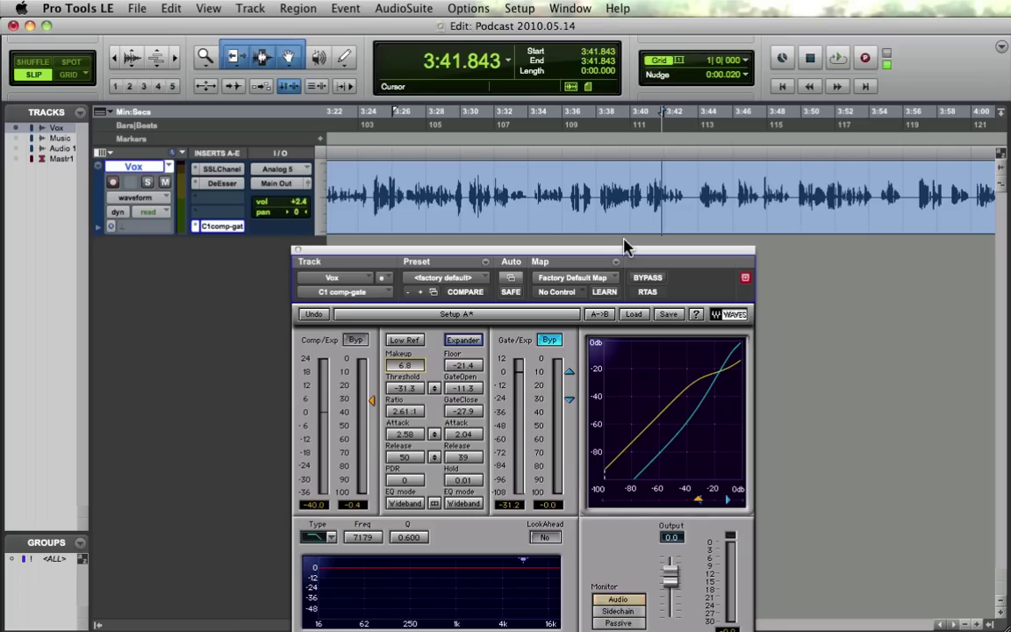
pyautogui.press('space')
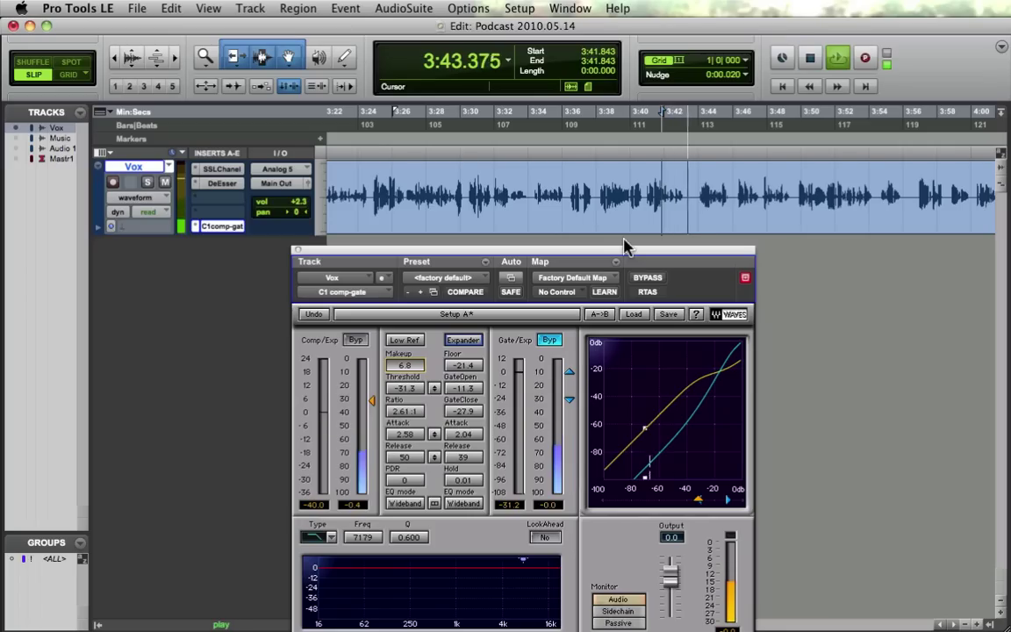
pyautogui.press('space')
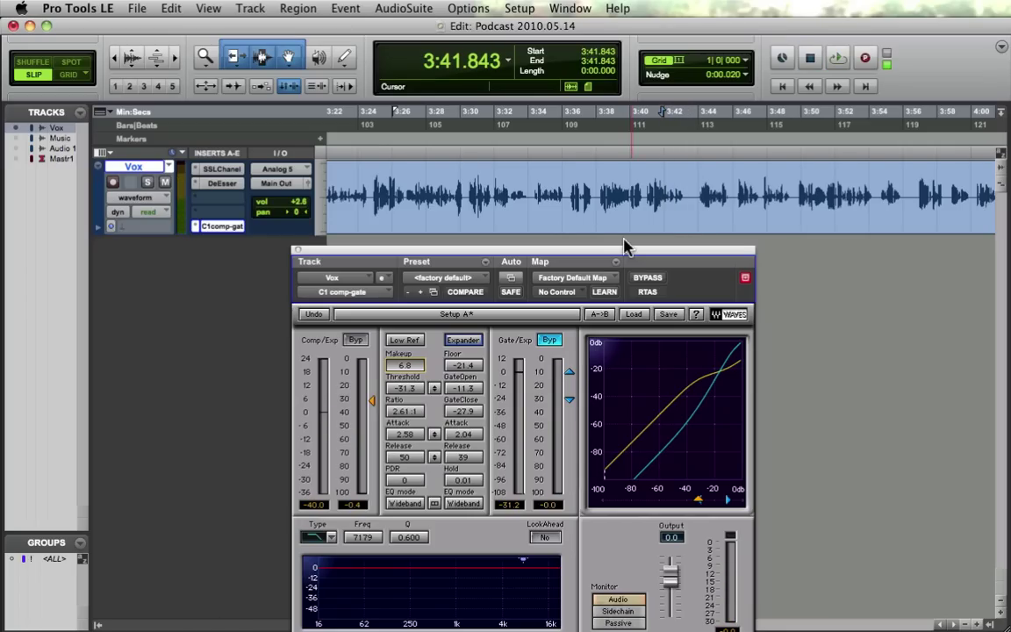
# Step: Play the vocal briefly from 3:42.679 and from 3:49.088 to check the background noise between phrases
pyautogui.moveTo(605, 253); pyautogui.dragTo(616, 219)
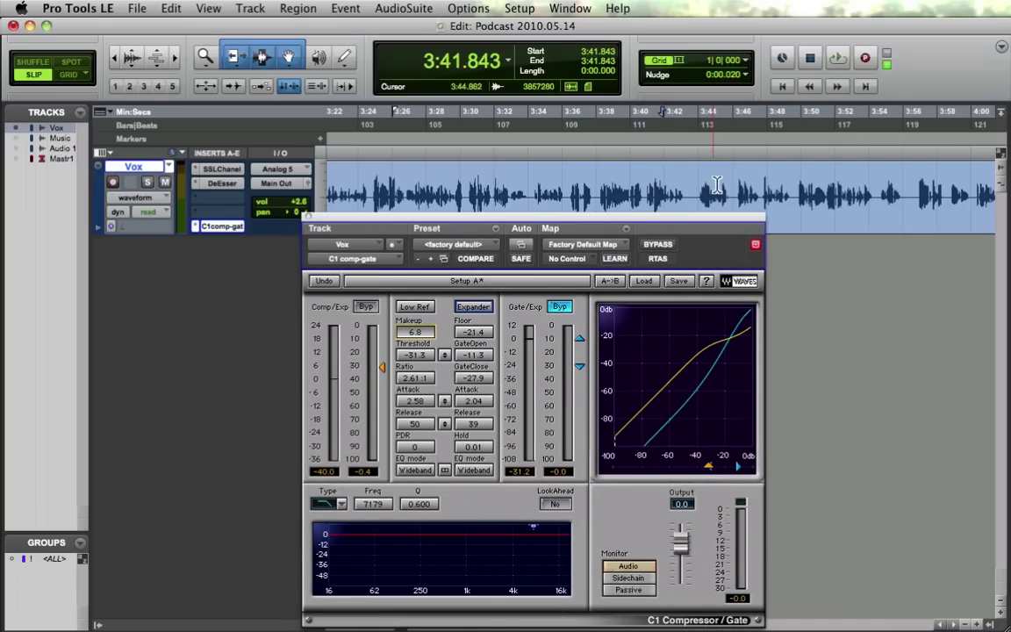
pyautogui.click(686, 189)
pyautogui.press('space')
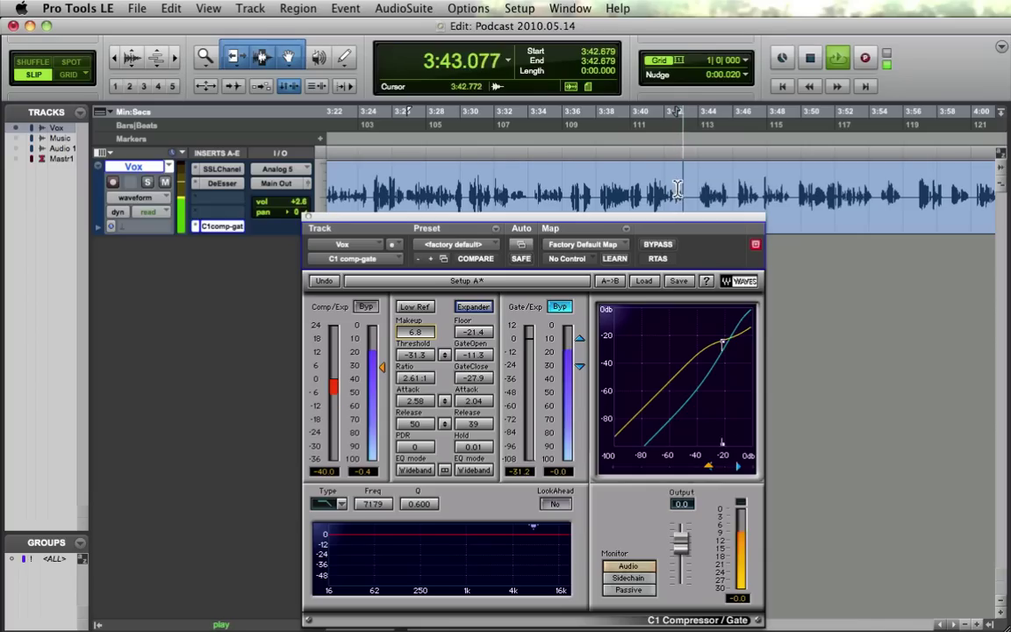
pyautogui.press('space')
pyautogui.click(795, 189)
pyautogui.press('space')
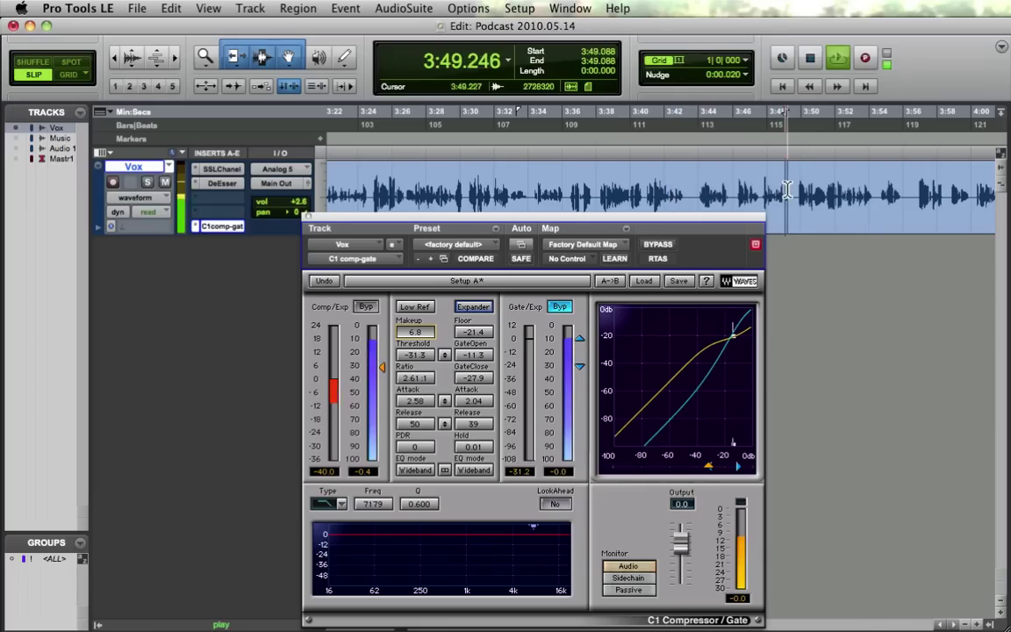
pyautogui.press('space')
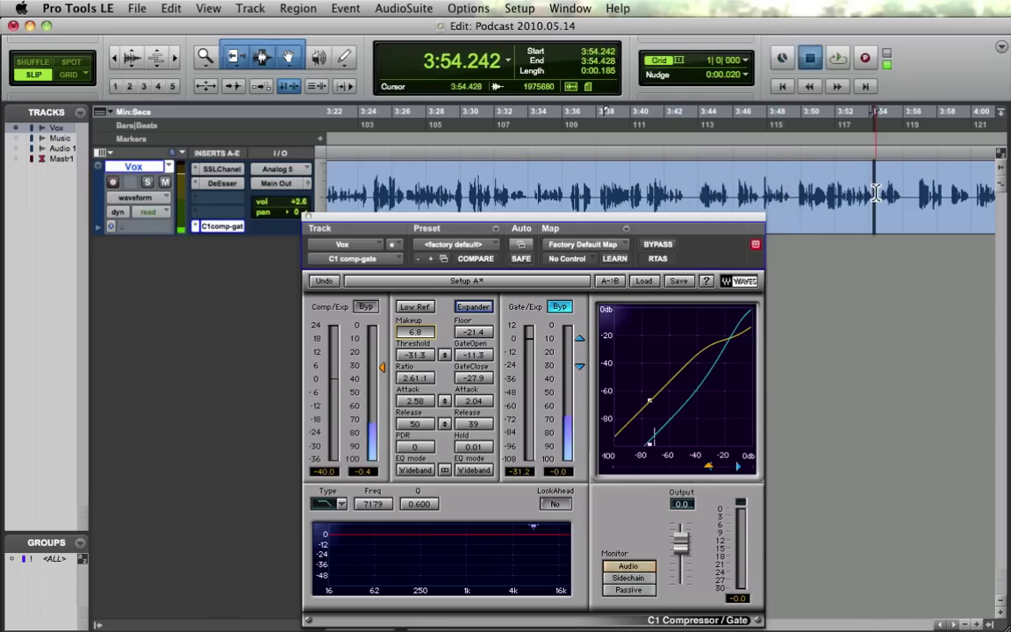
# Step: Play the vocal briefly from 3:54.242 and from 3:55.450 to hear the noise with the Gate/Exp section bypassed
pyautogui.click(876, 193)
pyautogui.press('space')
pyautogui.press('space')
pyautogui.click(894, 193)
pyautogui.press('space')
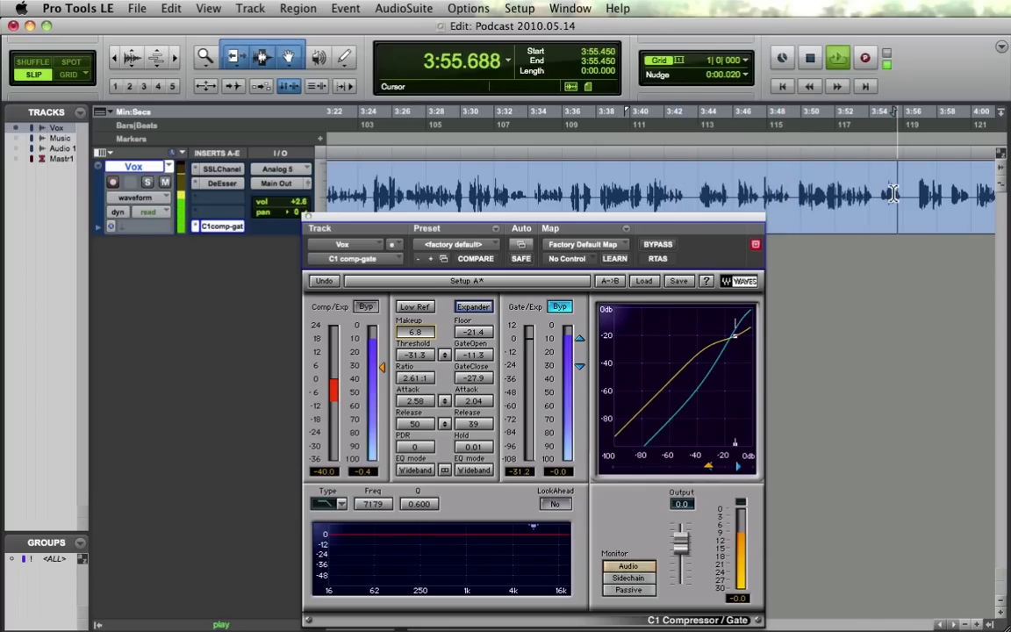
pyautogui.press('space')
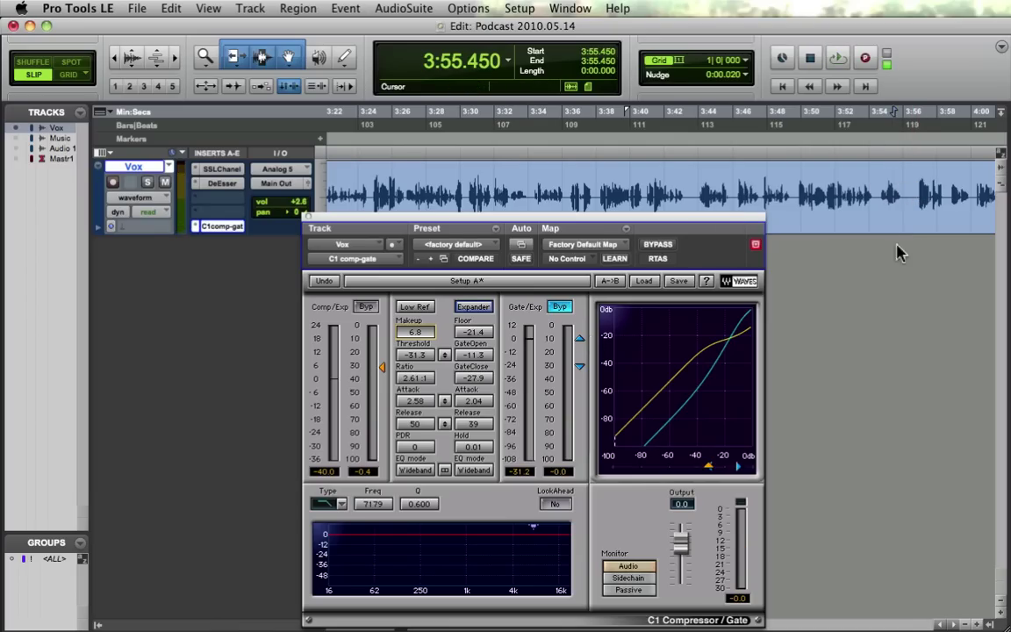
# Step: Mark the pause near 3:43 on the Vox track and set the expander's GateOpen to -22.6 and GateClose to -39.4
pyautogui.click(685, 193)
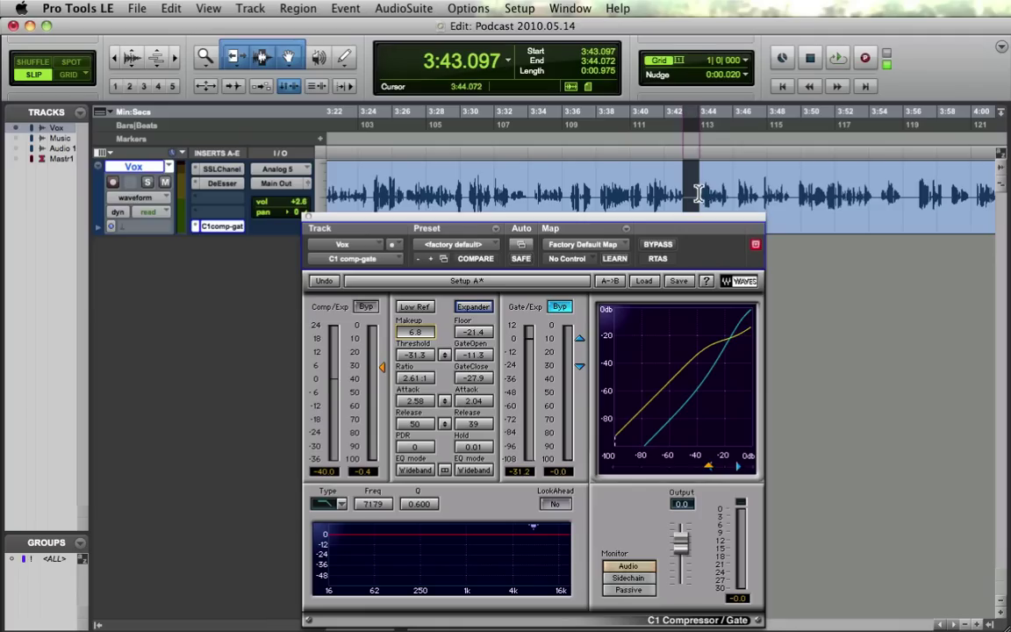
pyautogui.click(686, 195)
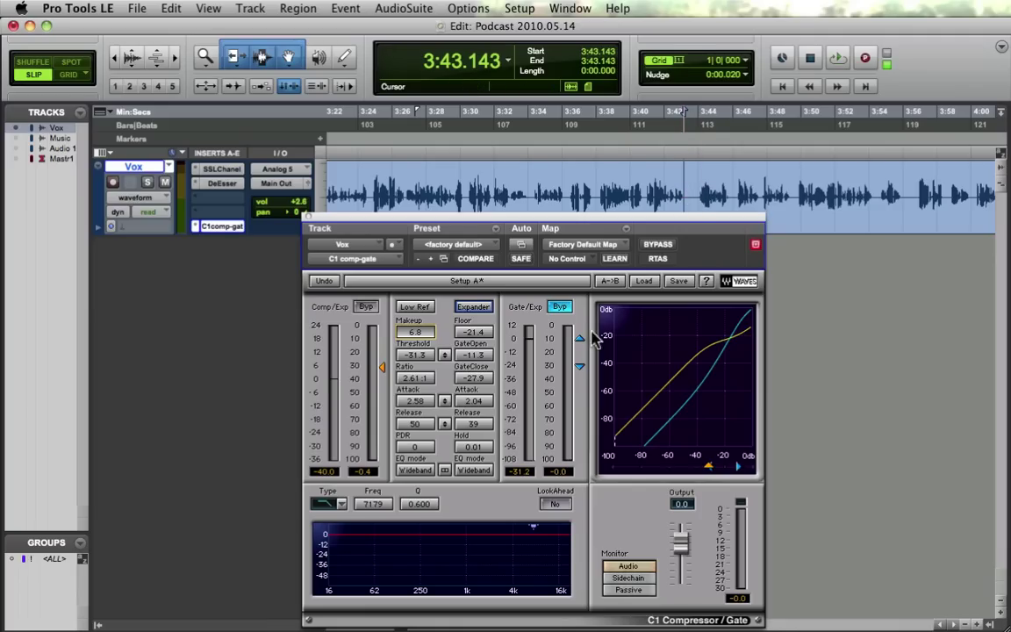
pyautogui.moveTo(580, 338); pyautogui.dragTo(582, 352)
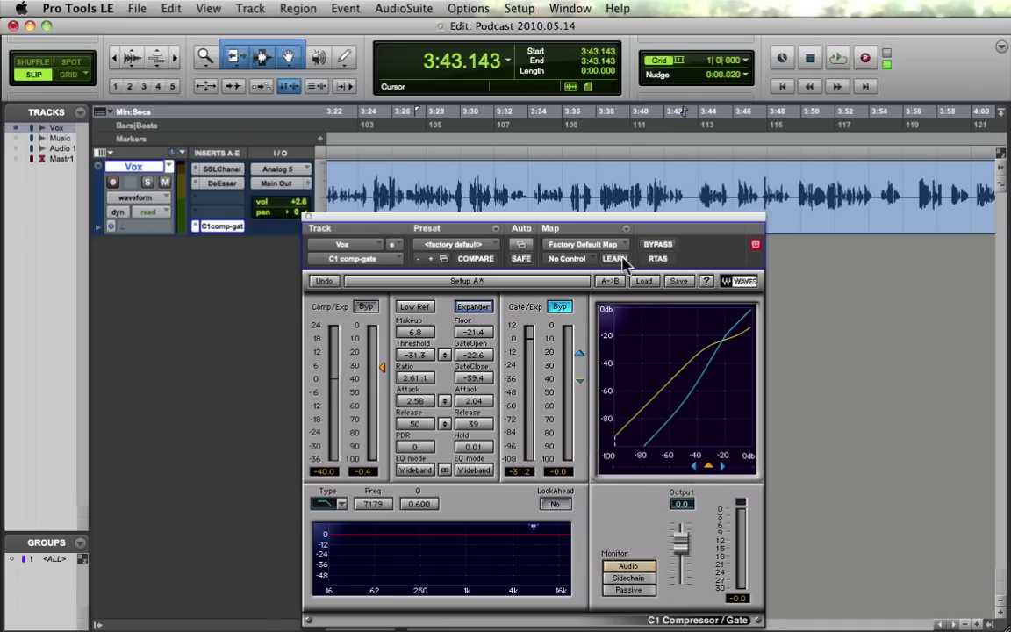
# Step: Re-enable the Gate/Exp section and play the vocal from 3:41.239 through the following pauses
pyautogui.press('space')
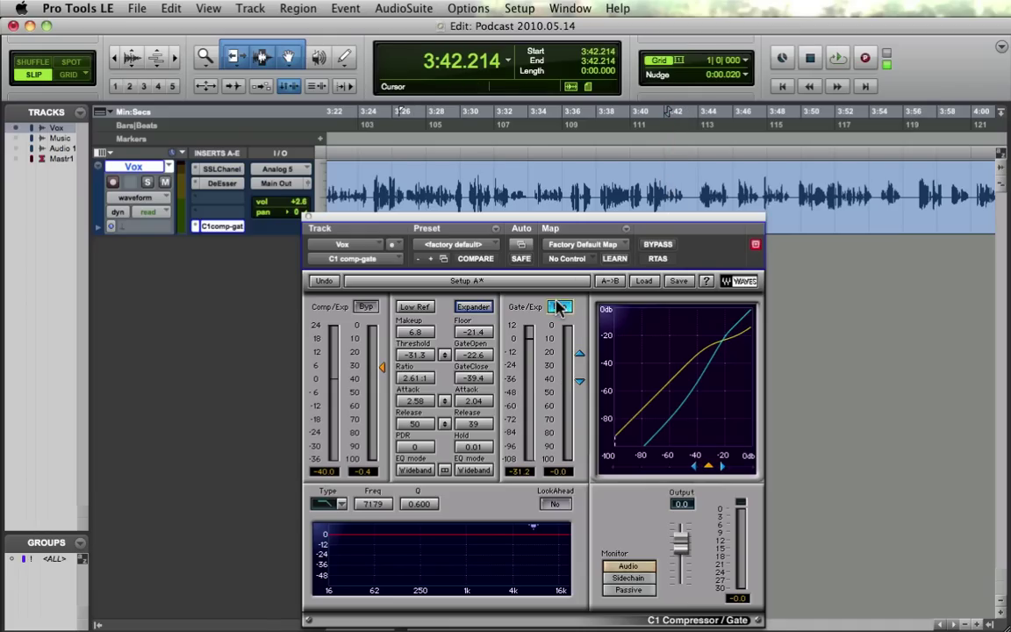
pyautogui.click(661, 185)
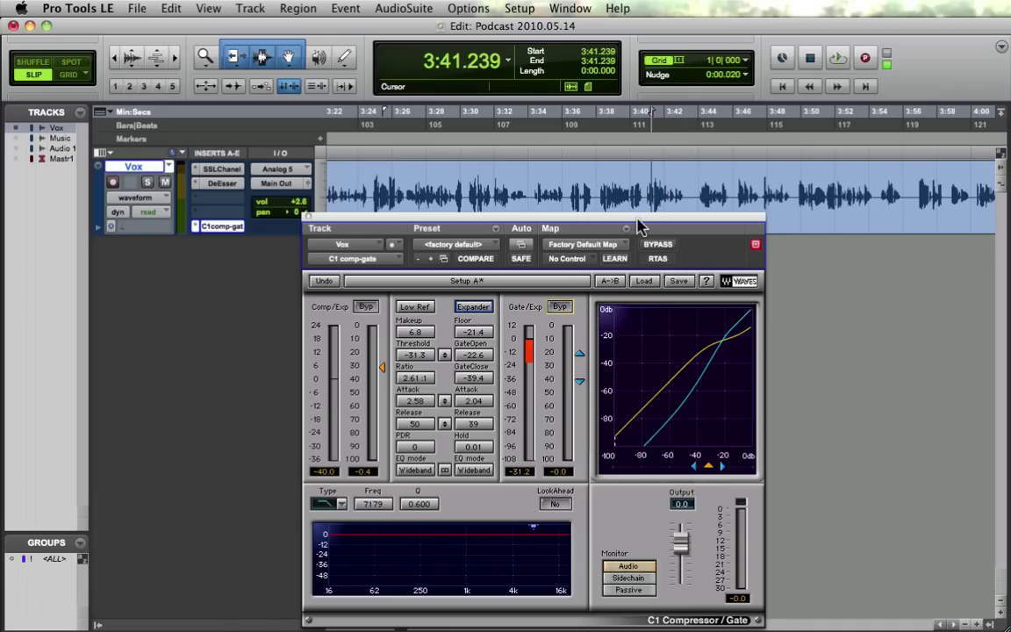
pyautogui.press('space')
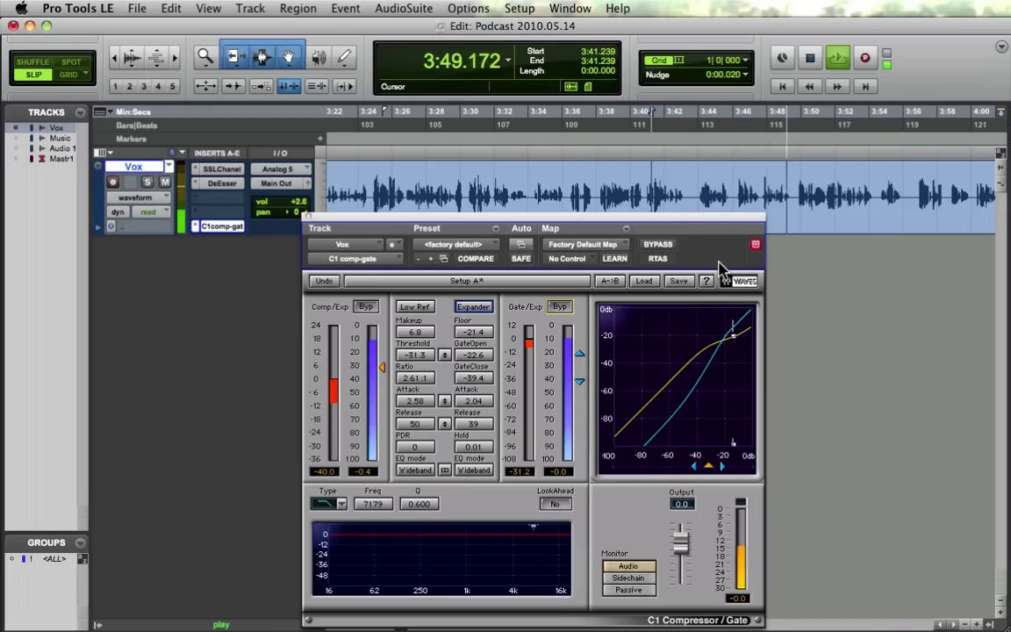
pyautogui.press('space')
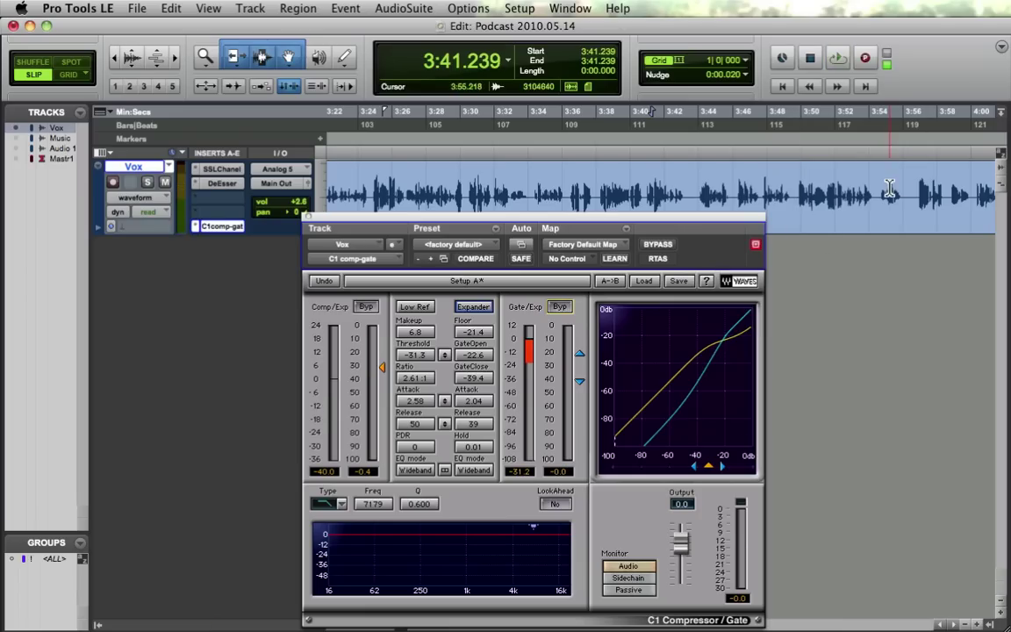
# Step: Play the vocal from 3:54.939 and highlight the pause from 3:55.821 to 3:57.029
pyautogui.click(889, 188)
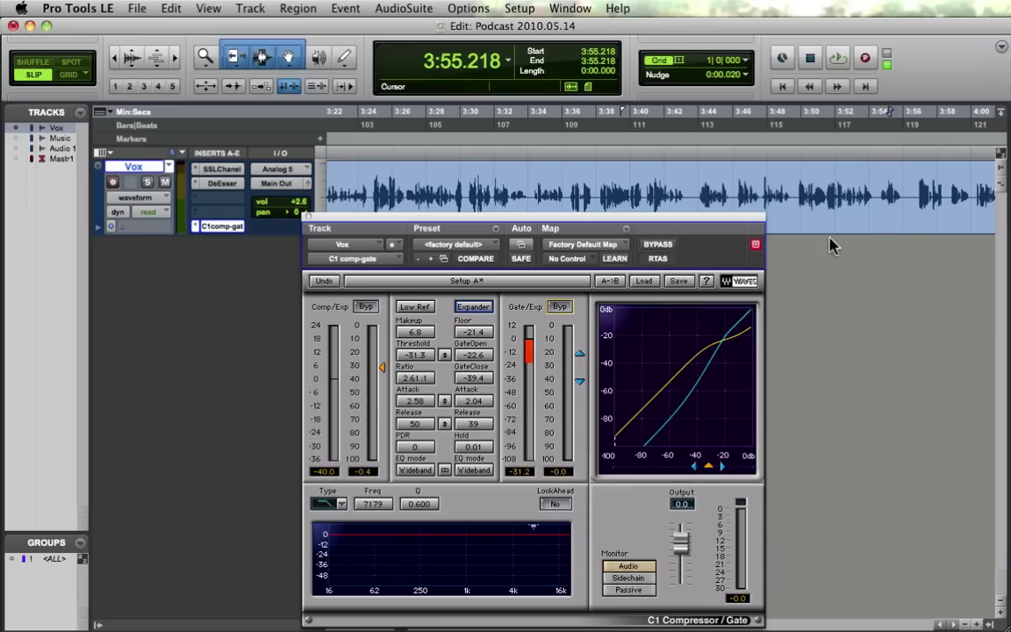
pyautogui.click(885, 198)
pyautogui.press('space')
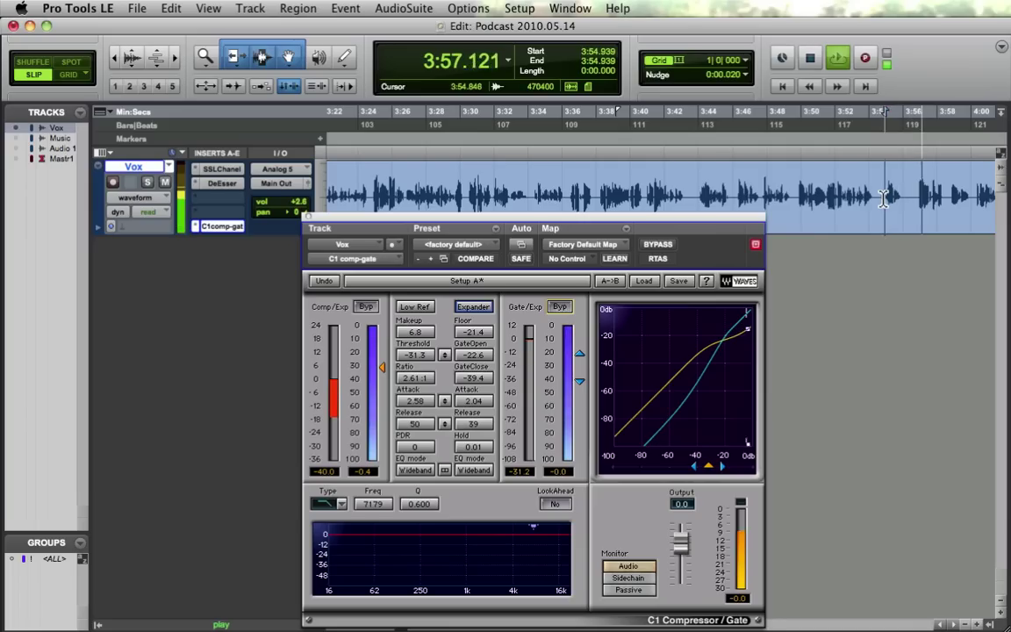
pyautogui.press('space')
pyautogui.moveTo(901, 196); pyautogui.dragTo(921, 197)
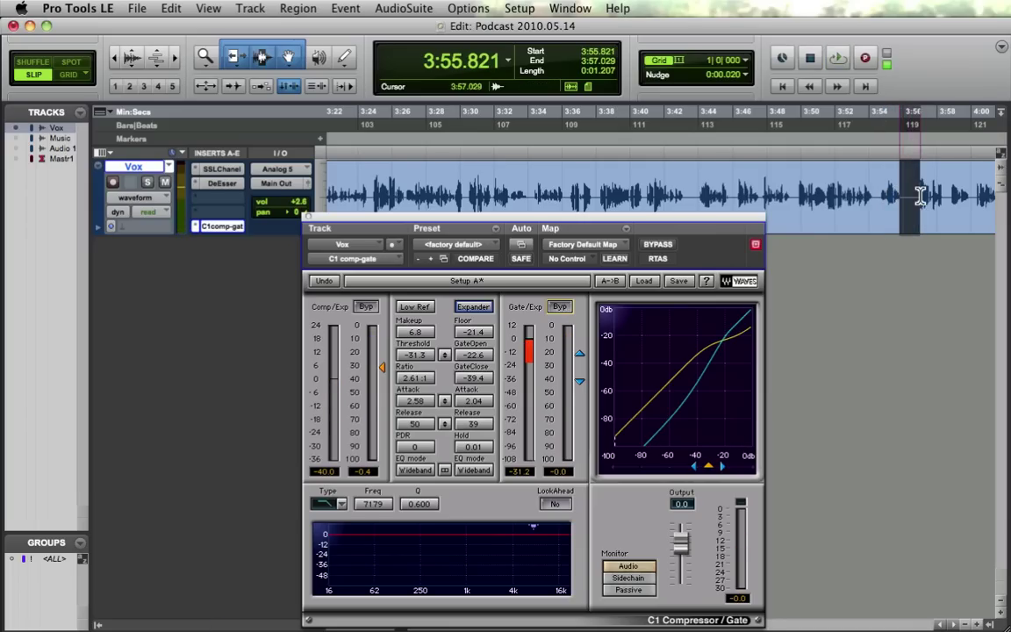
pyautogui.click(911, 198)
# Step: Bypass the Gate/Exp section and play the vocal from 3:54.985 to hear it without expansion
pyautogui.click(560, 307)
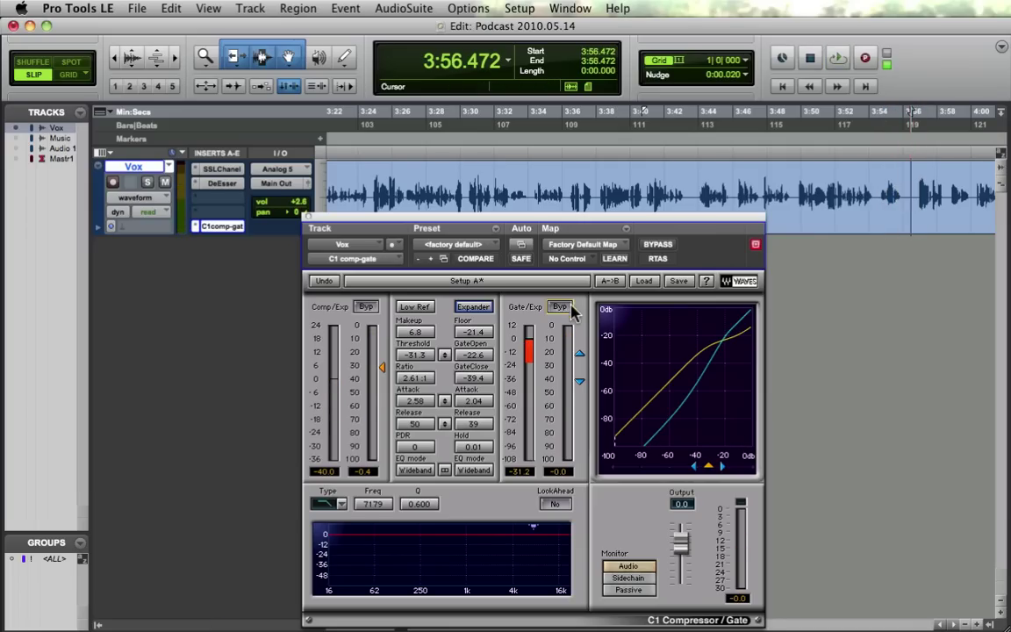
pyautogui.click(892, 192)
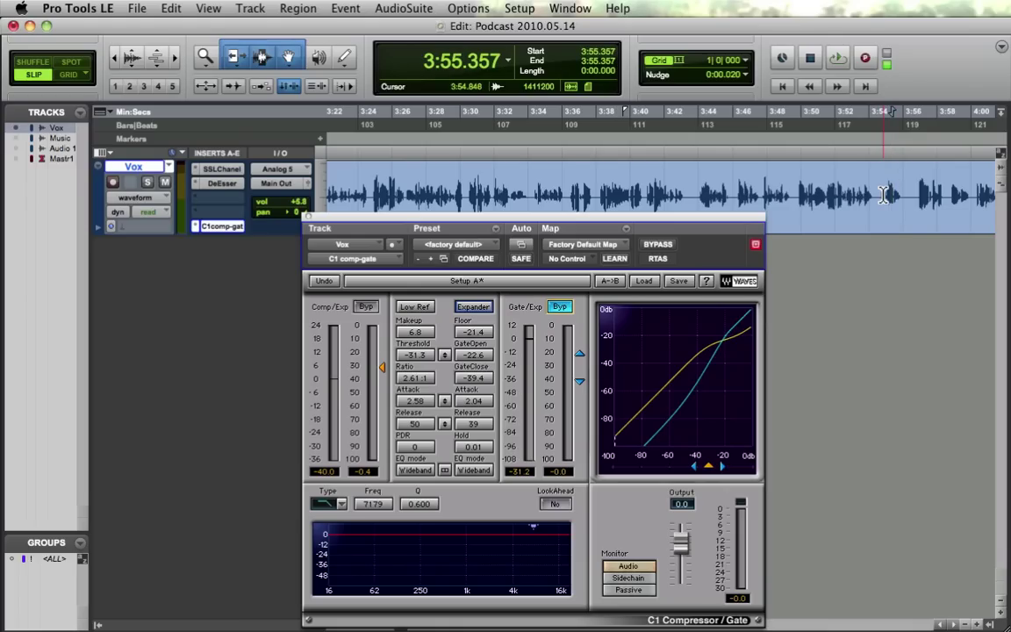
pyautogui.click(885, 195)
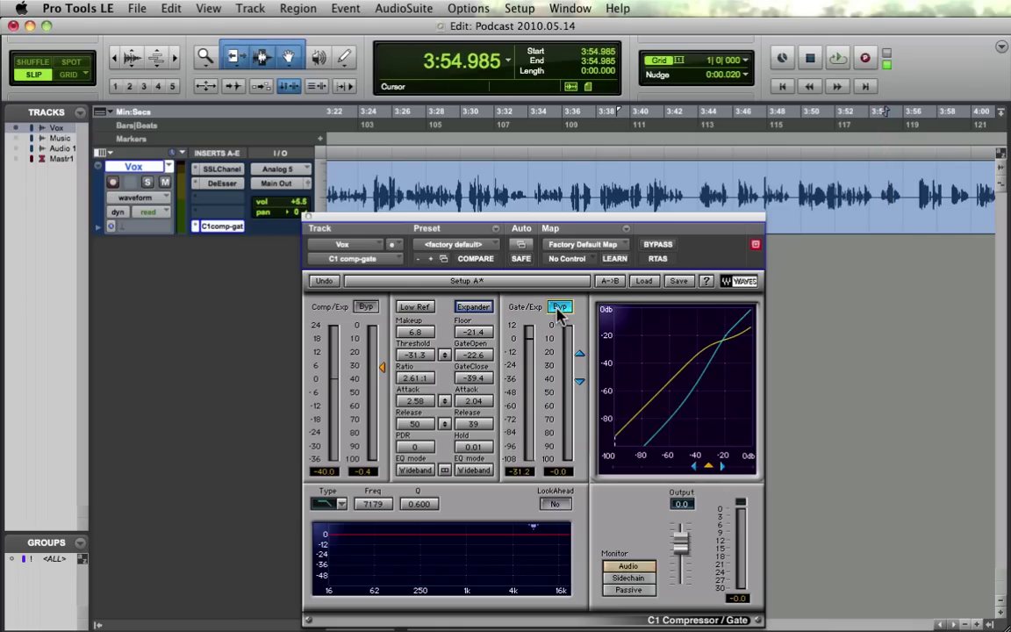
pyautogui.press('space')
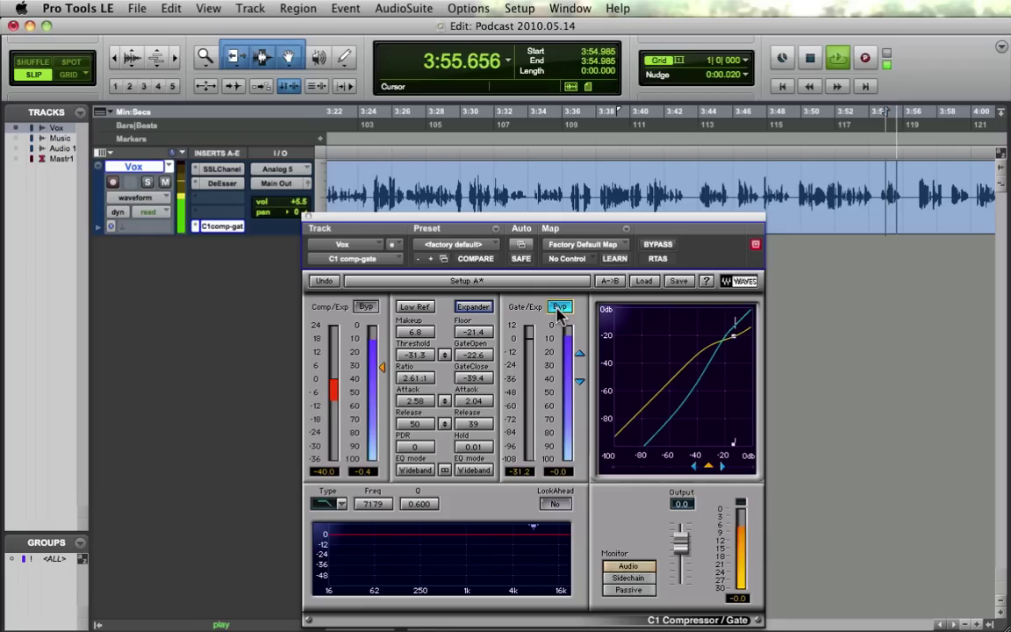
pyautogui.press('space')
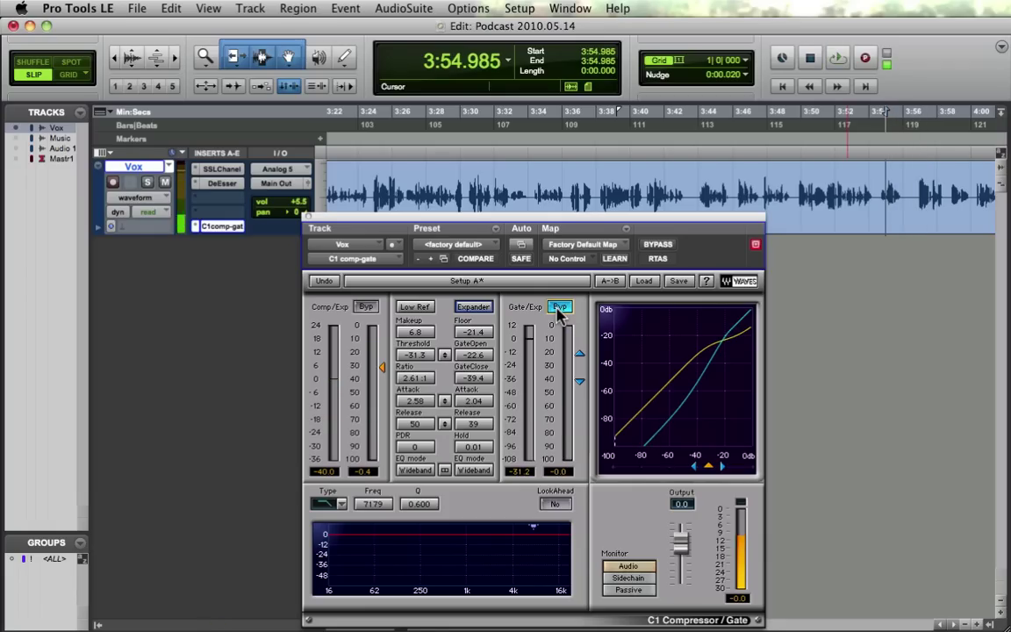
# Step: Turn the Gate/Exp section back on and play the same phrase from 3:54.985 for comparison
pyautogui.click(559, 307)
pyautogui.press('space')
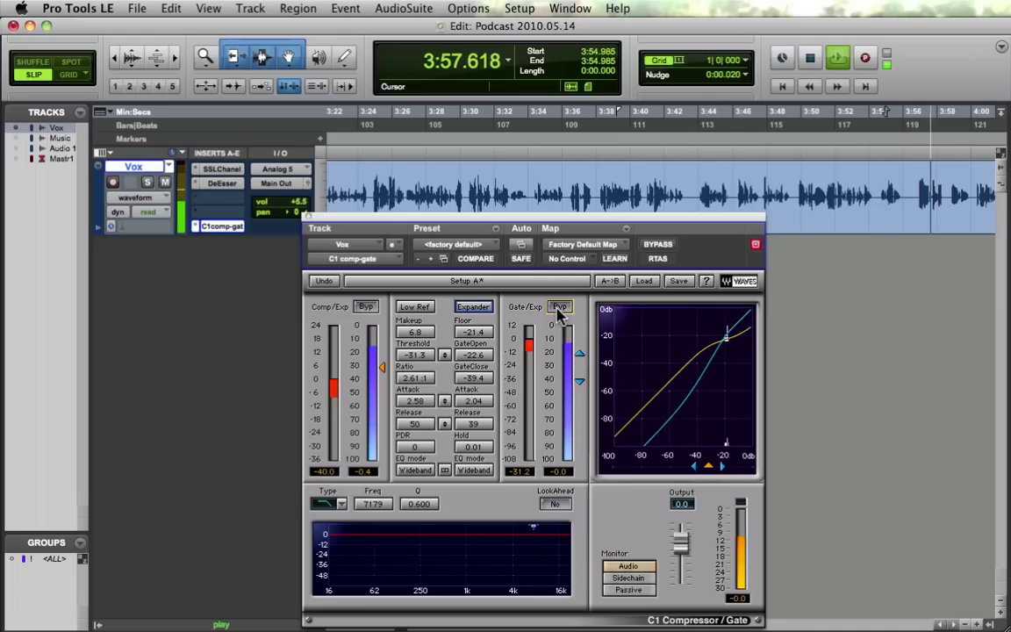
pyautogui.press('space')
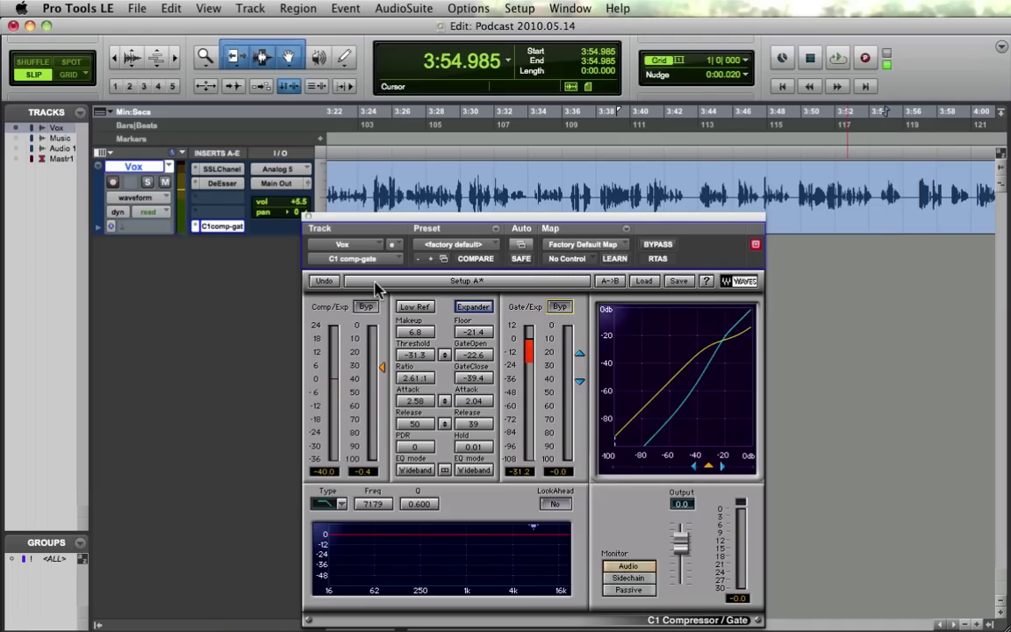
# Step: Close the C1 comp-gate window and make its insert on the Vox track inactive
pyautogui.click(307, 219)
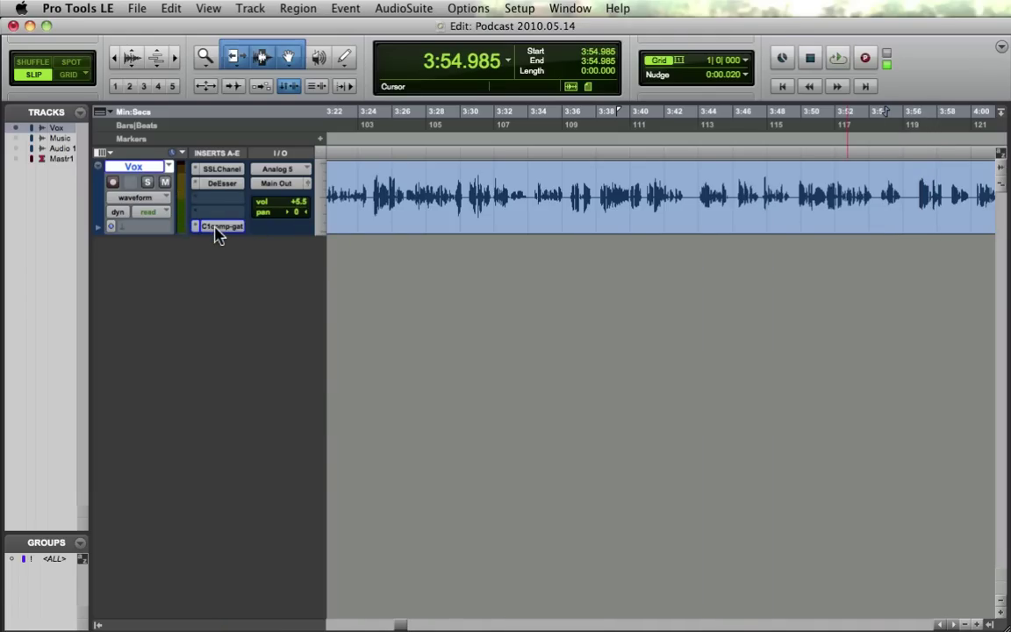
pyautogui.keyDown('ctrl'); pyautogui.keyDown('super'); pyautogui.click(219, 229); pyautogui.keyUp('super'); pyautogui.keyUp('ctrl')
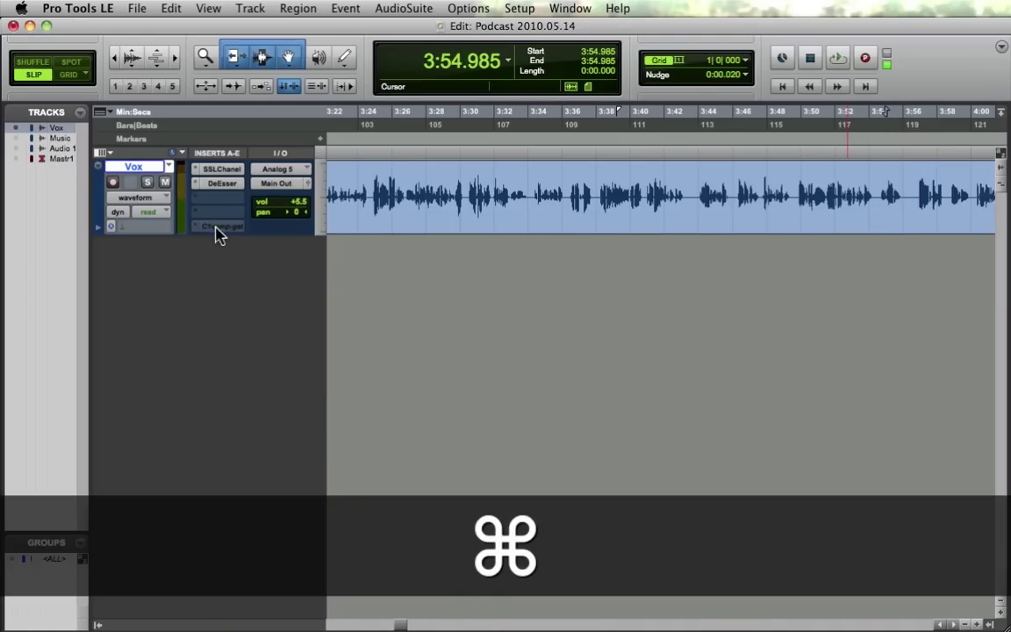
# Step: Open the Vox track's SSLChannel insert, switch off its dynamics bypass, and move the window clear of the waveform
pyautogui.click(237, 173)
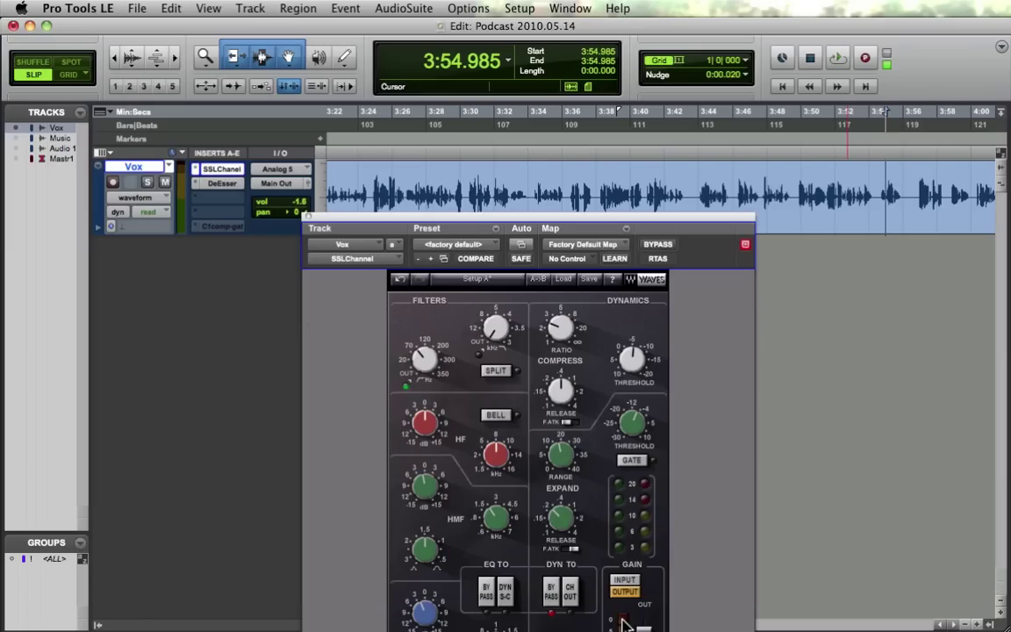
pyautogui.click(552, 591)
pyautogui.moveTo(512, 241); pyautogui.dragTo(252, 36)
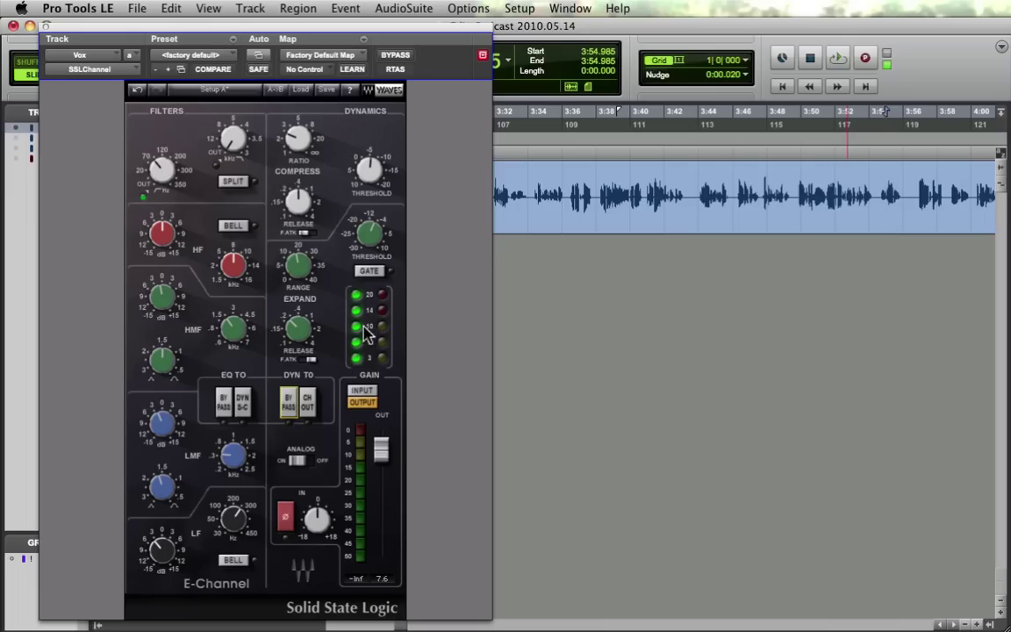
# Step: Lower the SSLChannel expander's Range to 9.3, and bring it back up to about 15.5
pyautogui.moveTo(296, 256)
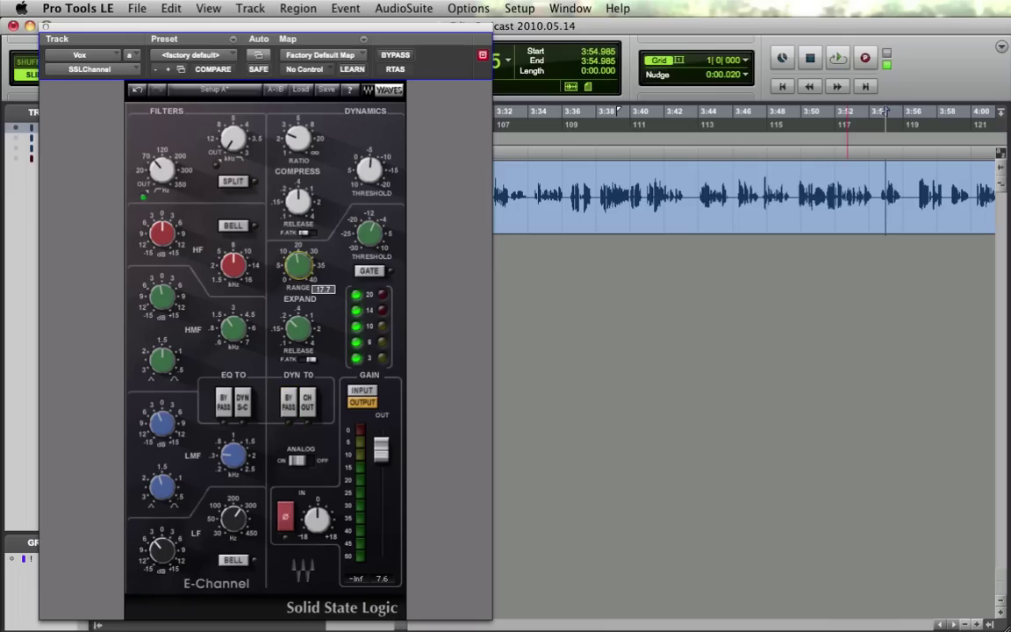
pyautogui.moveTo(297, 263); pyautogui.dragTo(298, 290)
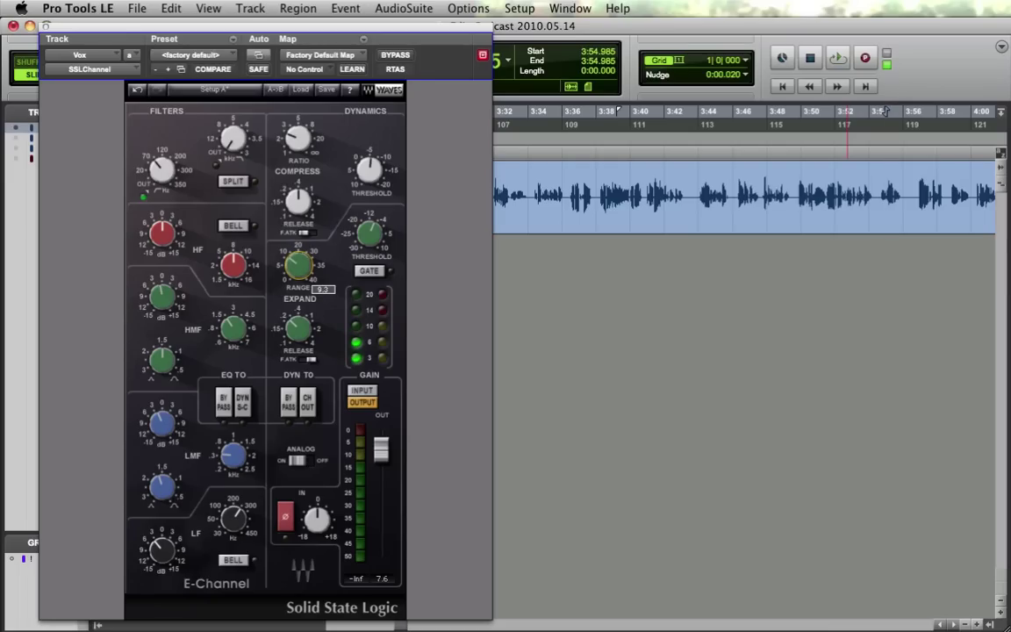
pyautogui.moveTo(298, 290); pyautogui.dragTo(298, 264)
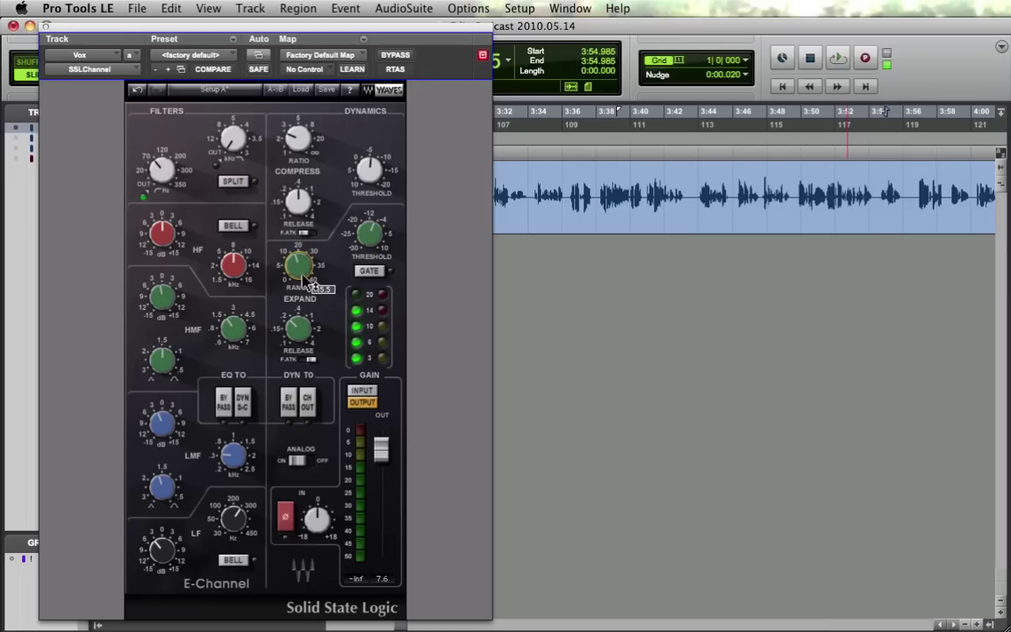
# Step: Play the vocal from 3:34.273 and from 3:42.447 while watching the SSLChannel expander meter
pyautogui.click(642, 190)
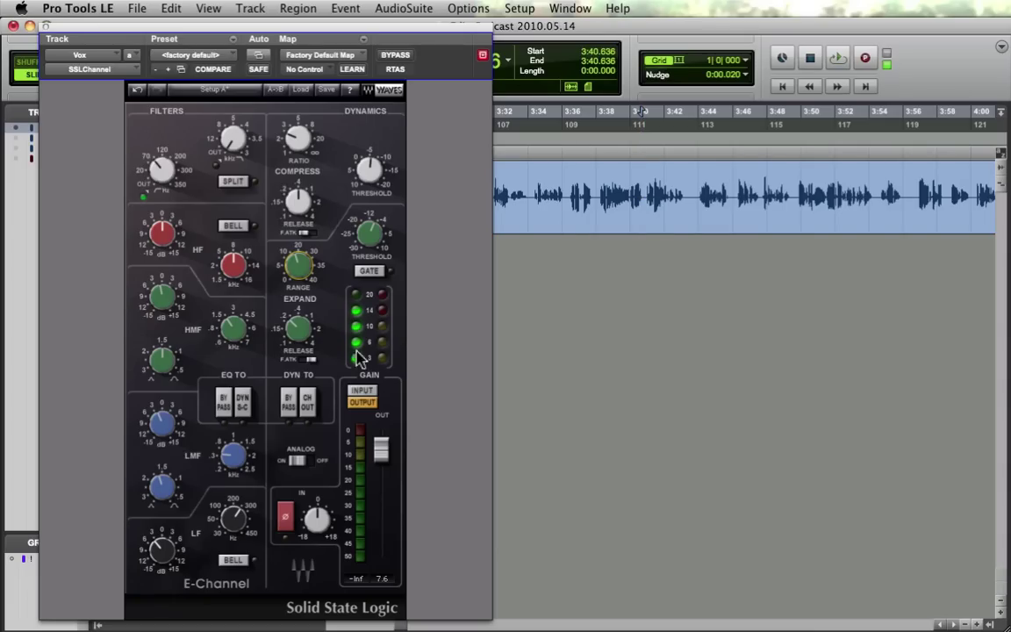
pyautogui.click(534, 189)
pyautogui.press('space')
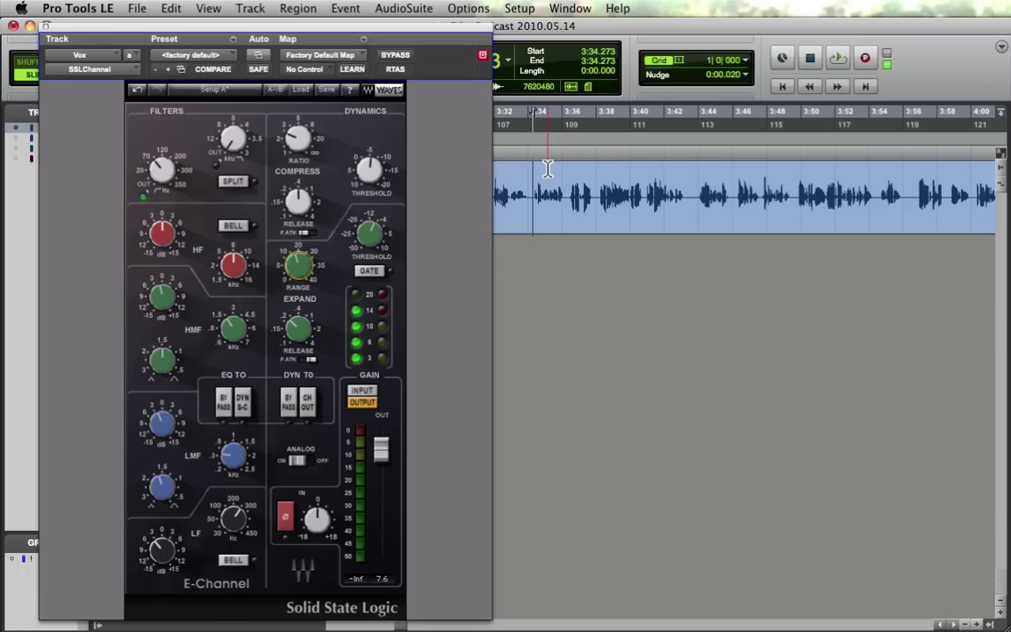
pyautogui.press('space')
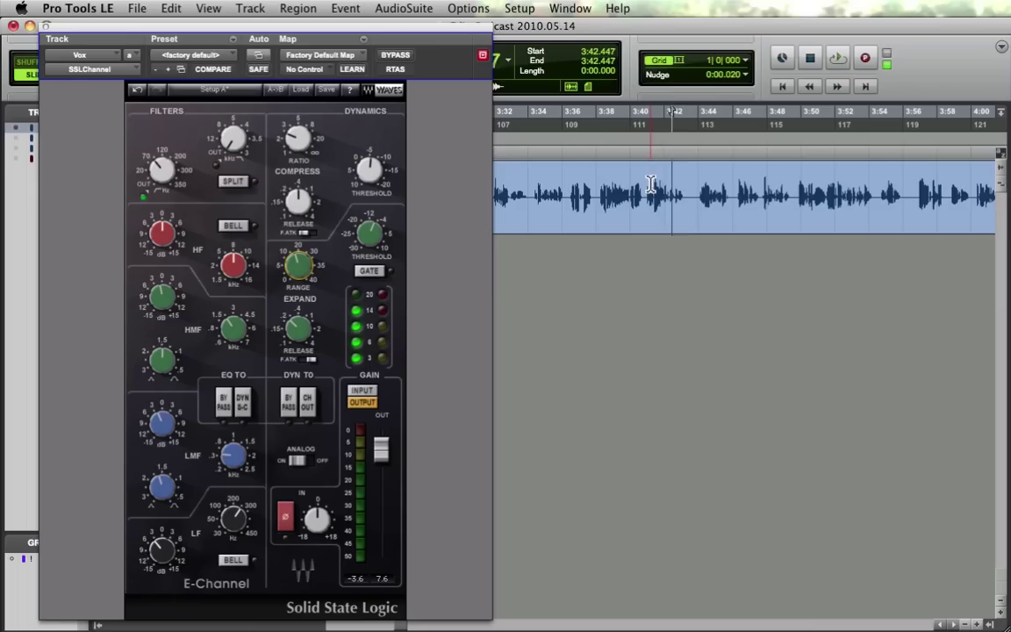
pyautogui.press('space')
# Step: Undo the last edit and select the pause on the Vox track from 3:43.143 to 3:43.840
pyautogui.click(697, 203)
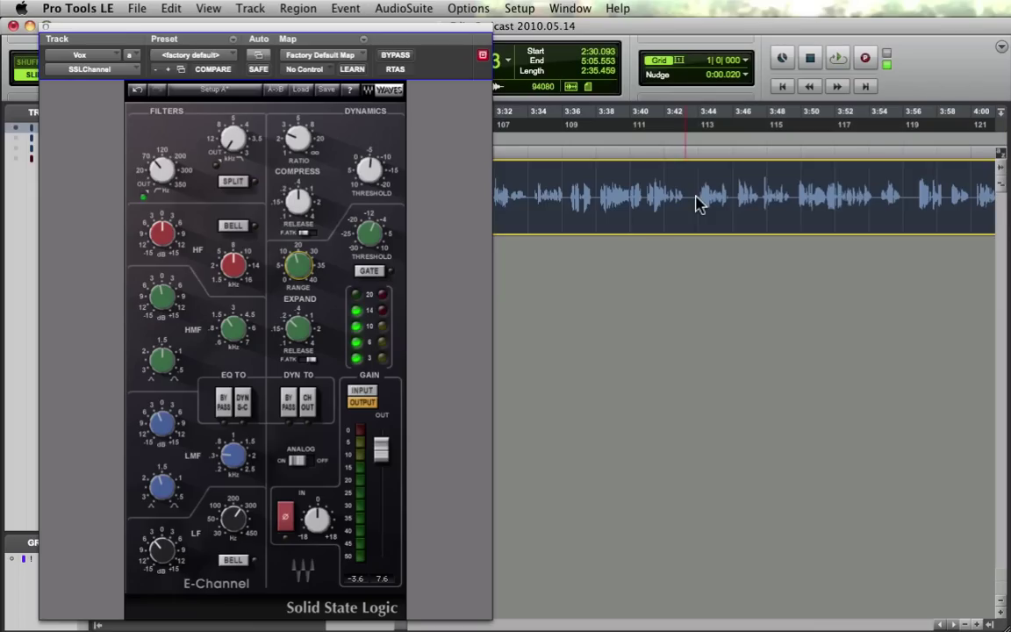
pyautogui.press('super+z')
pyautogui.click(685, 189)
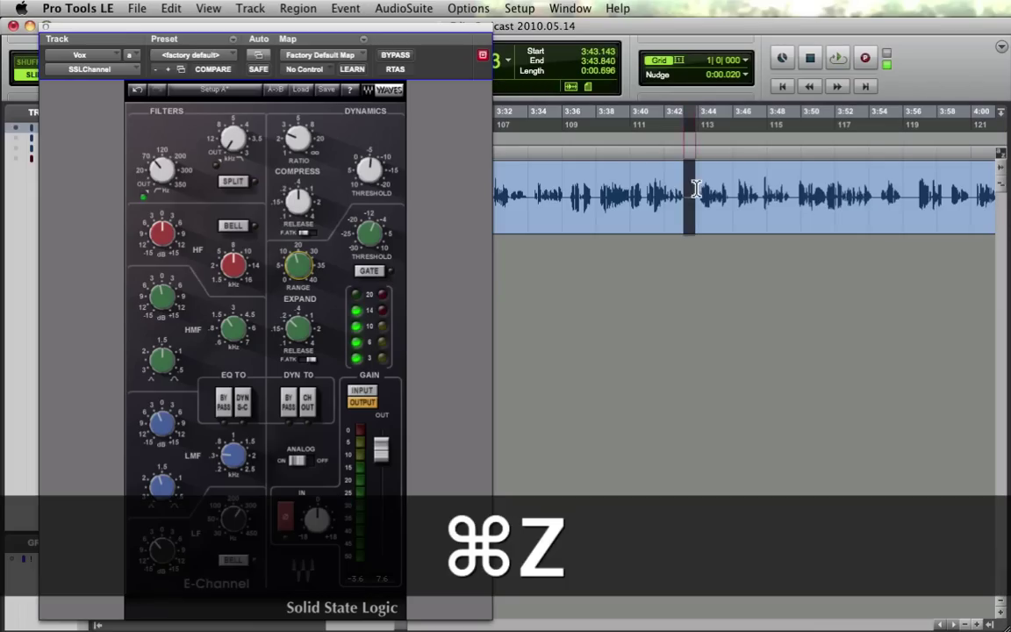
# Step: Play the vocal from 3:41.797 through the pause to check how the SSLChannel expander reacts
pyautogui.click(661, 186)
pyautogui.press('space')
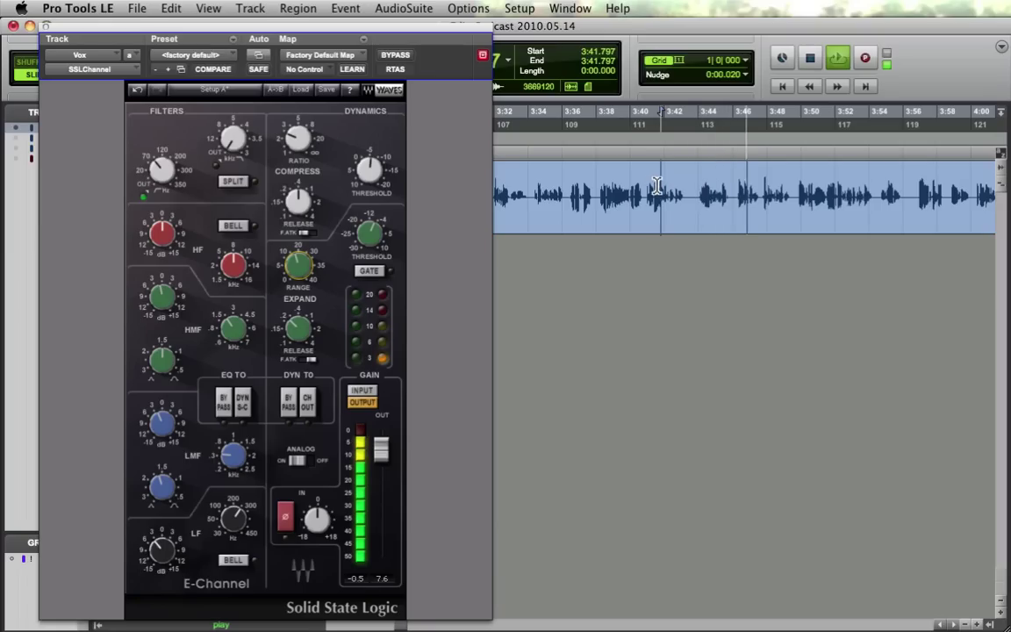
pyautogui.press('space')
# Step: Delete the audio in the Vox track's pause from 3:43.097 to 3:43.979
pyautogui.click(730, 195)
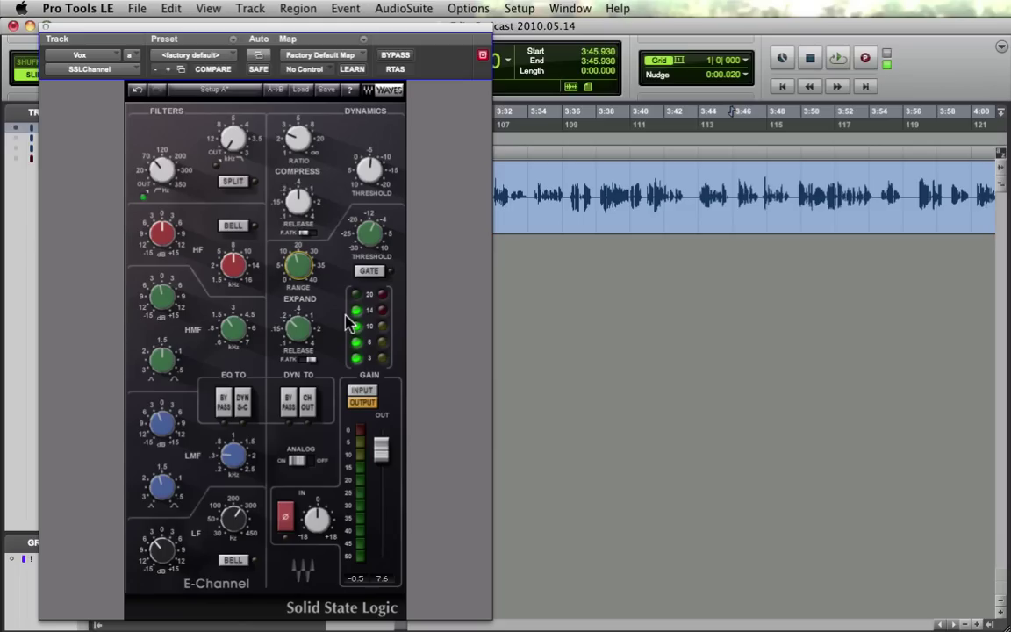
pyautogui.moveTo(684, 197); pyautogui.dragTo(699, 196)
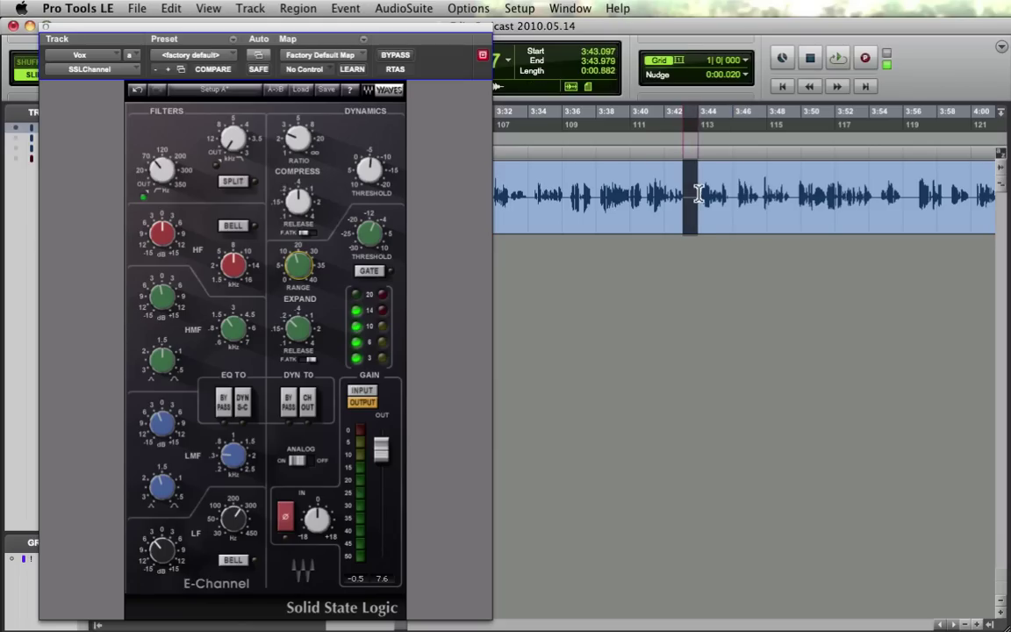
pyautogui.press('Delete')
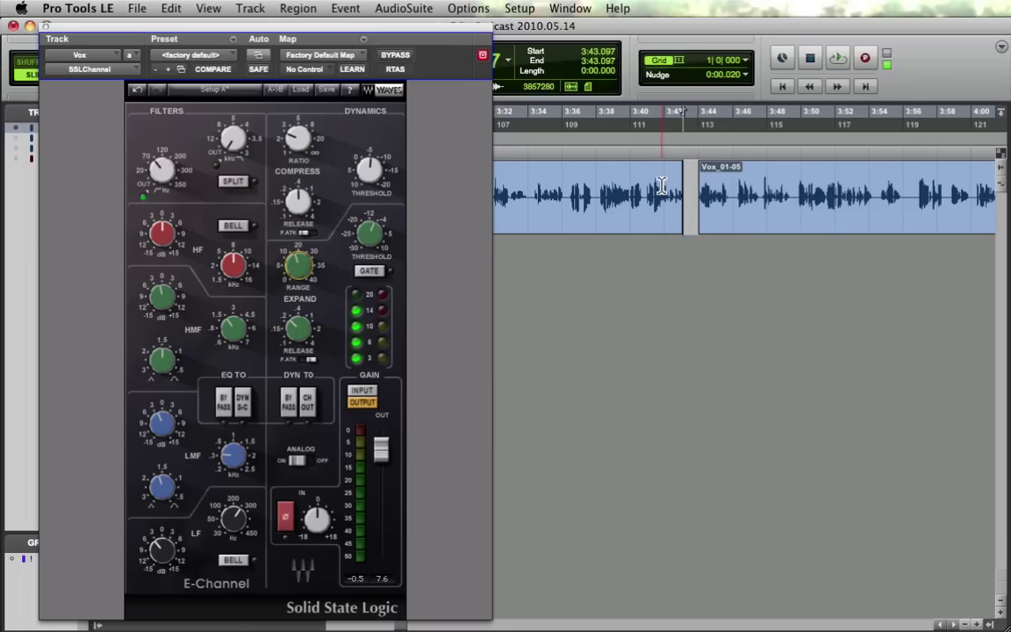
# Step: Undo the deletion of the Vox track's pause and place the edit cursor inside the pause at 3:43.422
pyautogui.press('super+z')
pyautogui.click(691, 190)
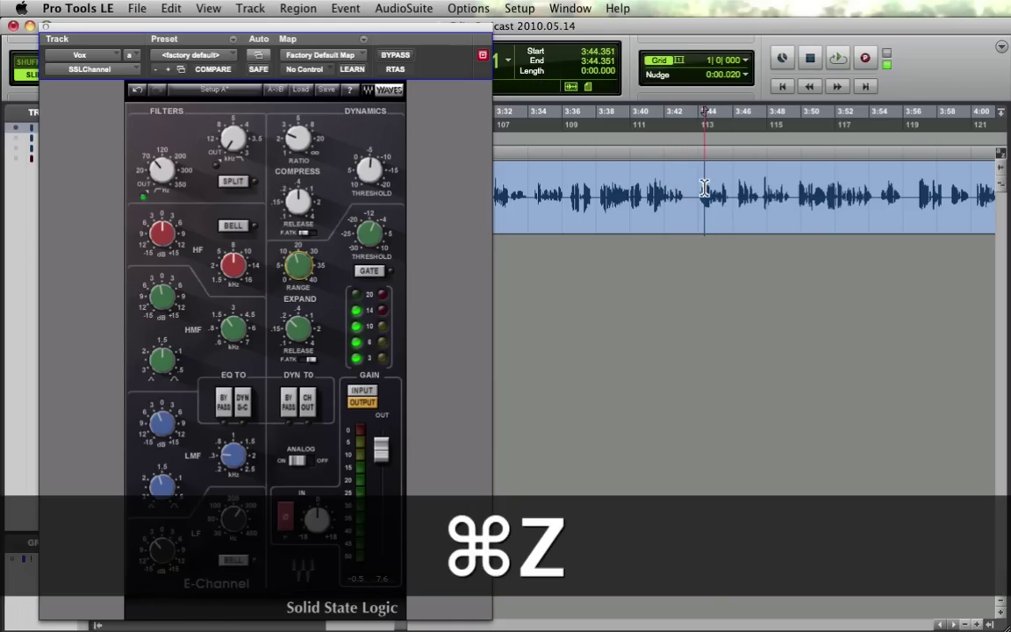
pyautogui.click(688, 190)
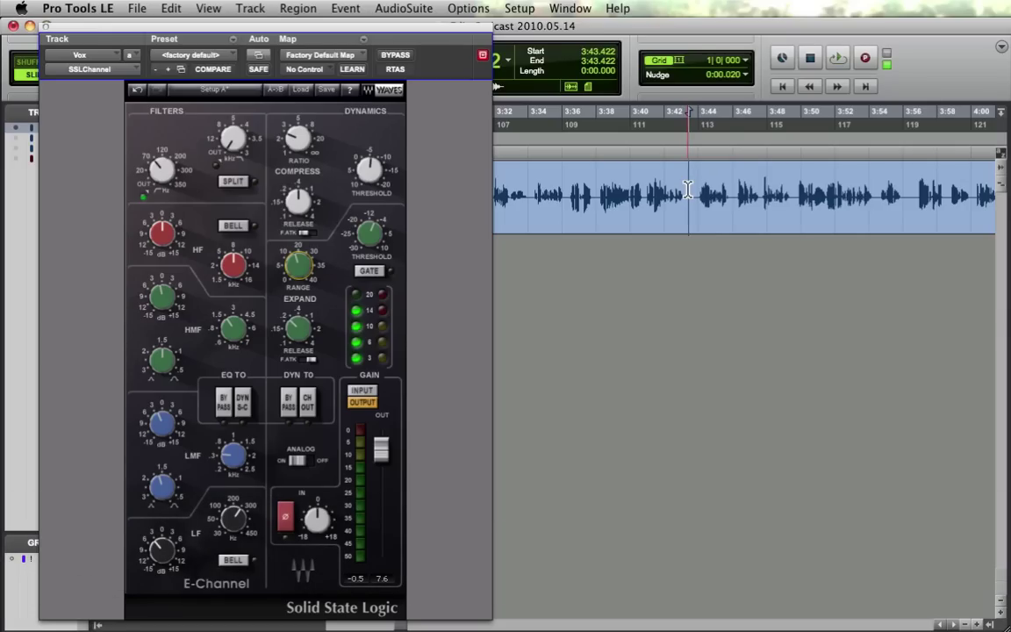
# Step: Select the Vox phrase with its following pause from 3:40.914 to 3:44.072, and move the edit cursor back to 3:38.871
pyautogui.click(597, 191)
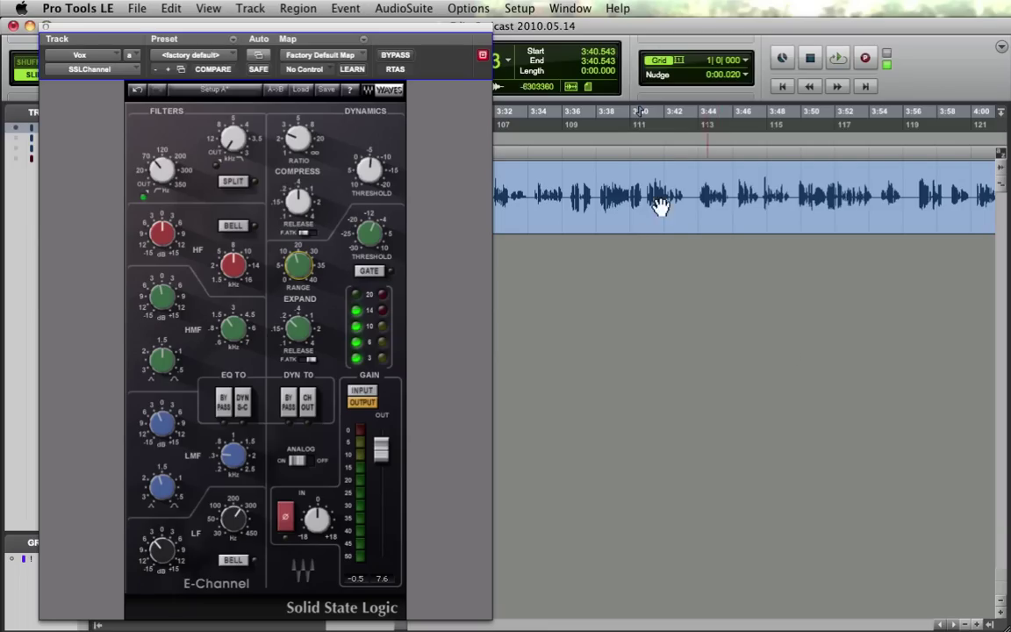
pyautogui.moveTo(646, 193); pyautogui.dragTo(700, 191)
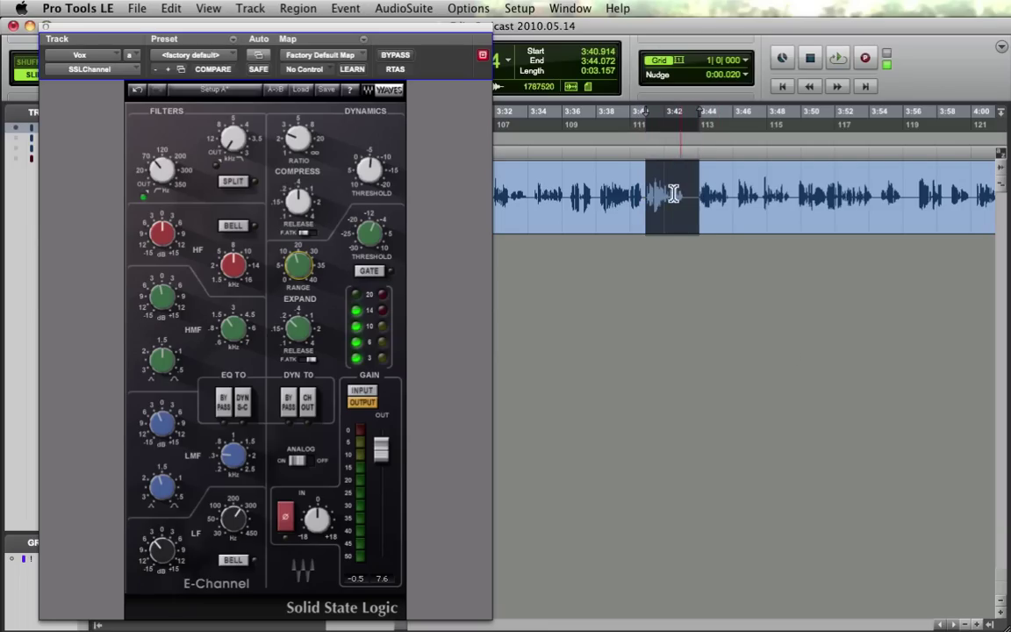
pyautogui.click(673, 192)
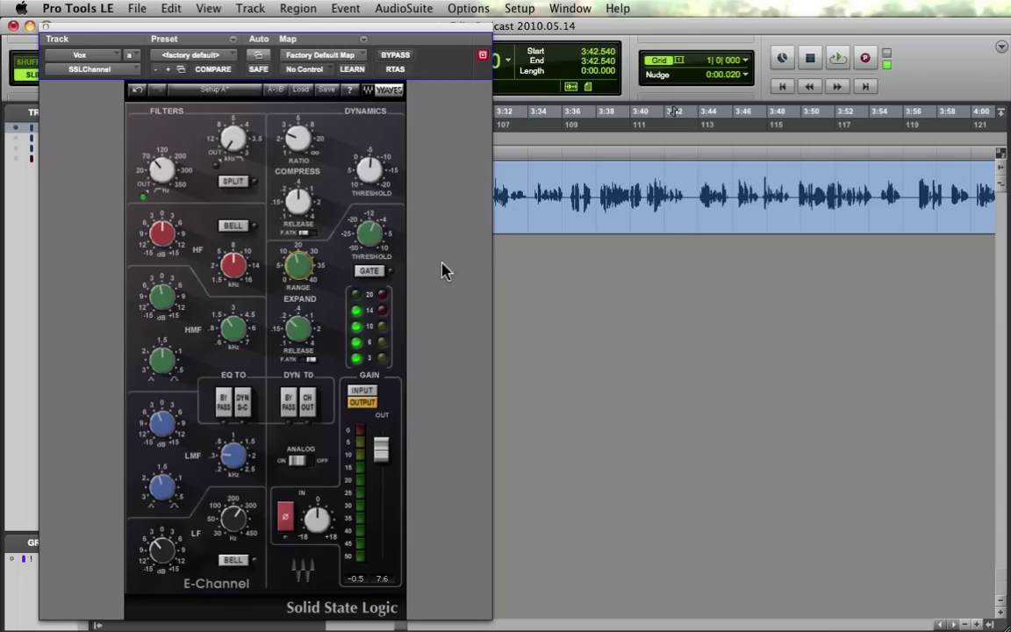
pyautogui.click(596, 195)
pyautogui.click(612, 187)
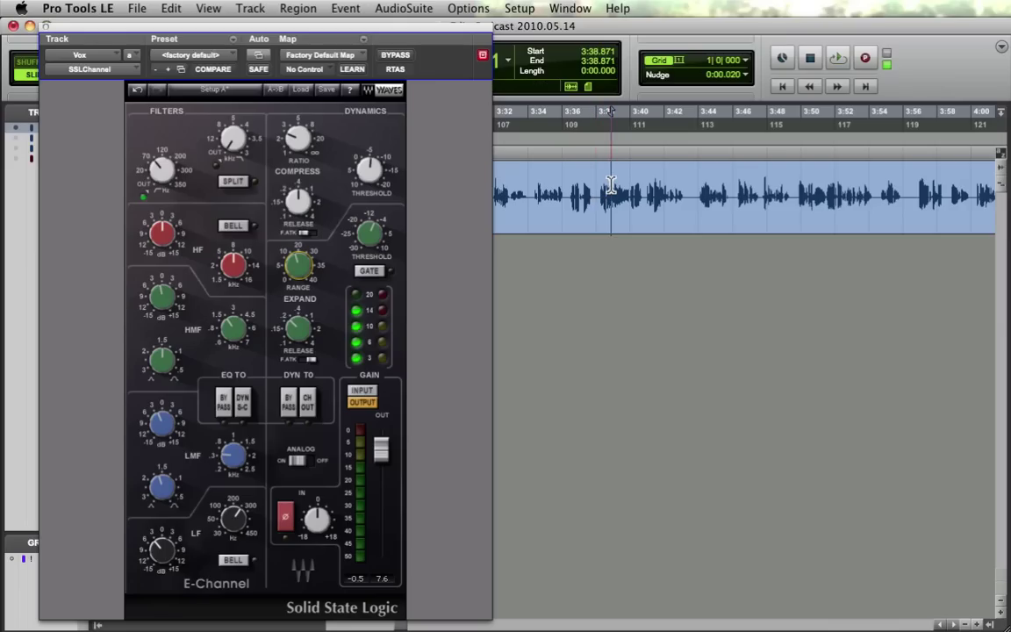